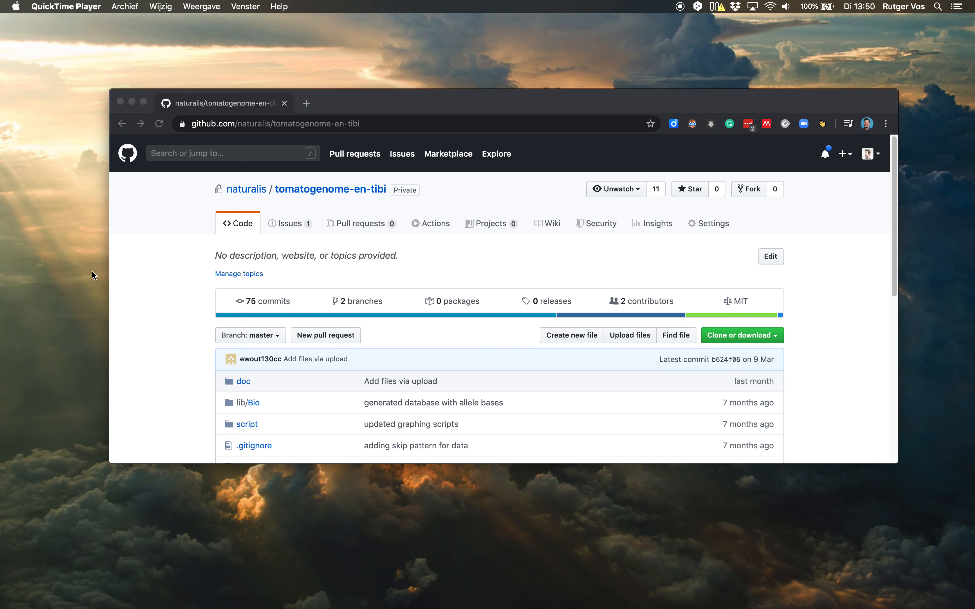
Launch DB Browser for SQLite and reposition its window over the browser window.
{"action": "key", "text": "super+space"}
{"action": "type", "text": "sqlli"}
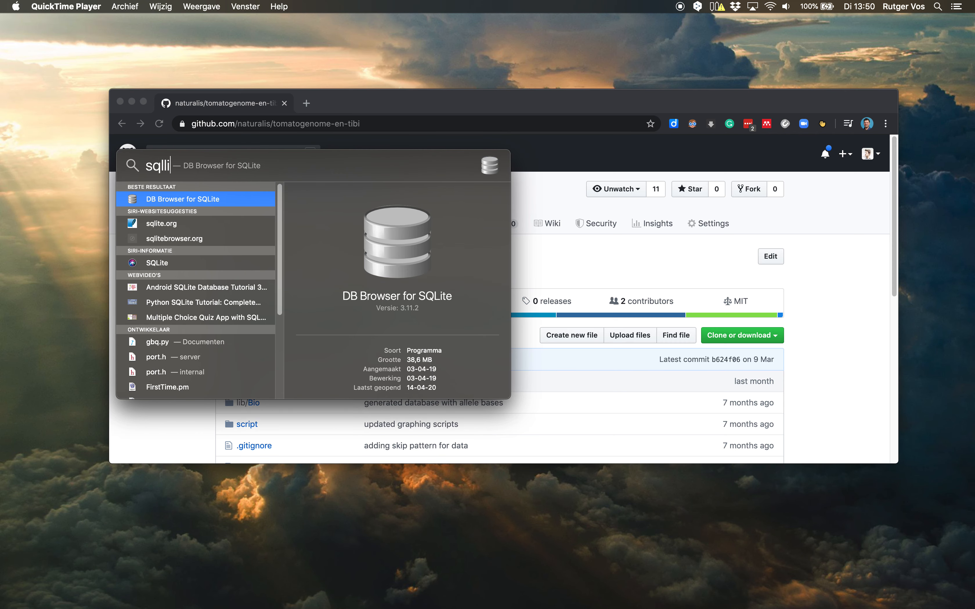
{"action": "key", "text": "Return"}
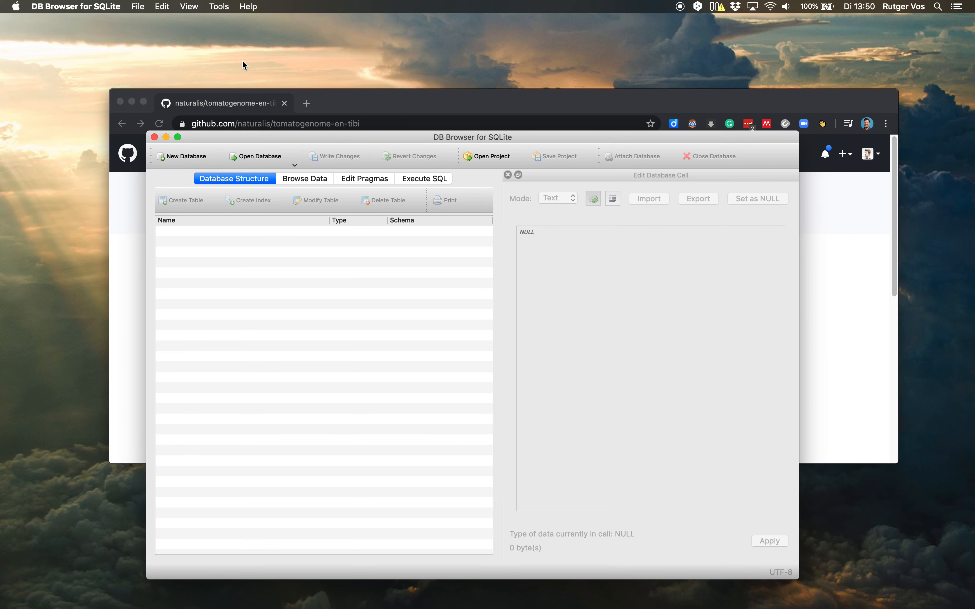
{"action": "left_click_drag", "start_coordinate": [266, 138], "coordinate": [255, 77]}
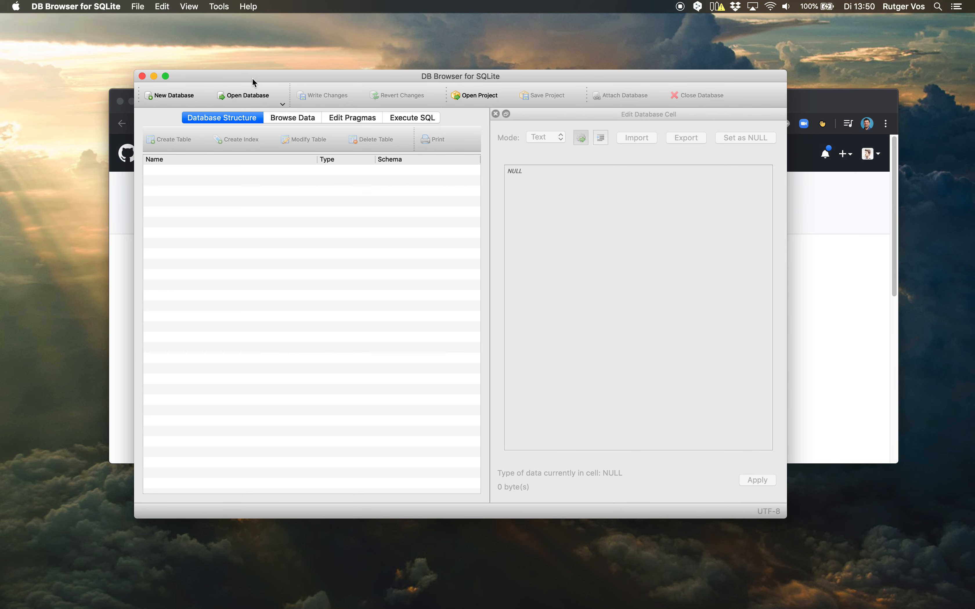
{"action": "left_click_drag", "start_coordinate": [261, 78], "coordinate": [303, 90]}
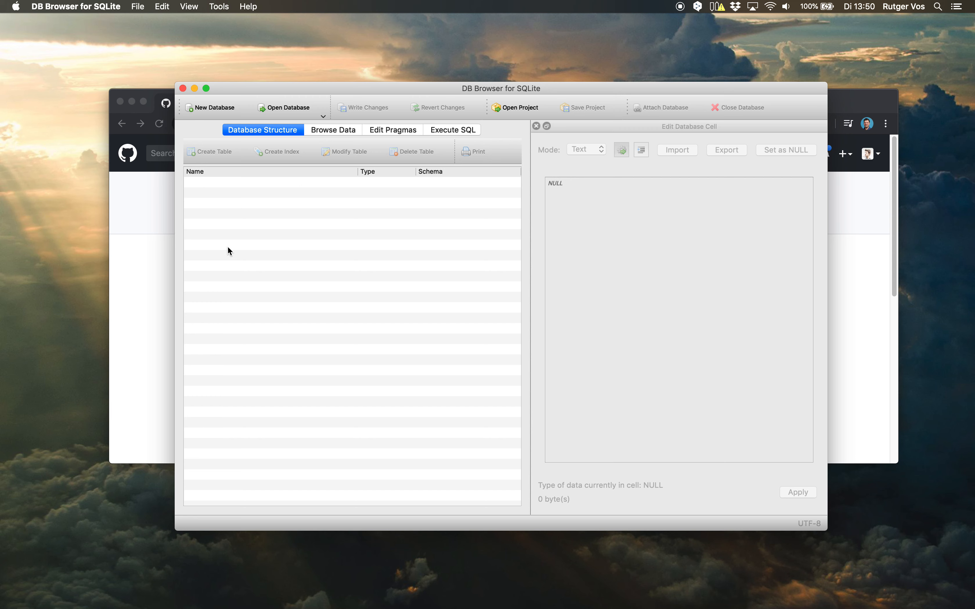
Create a new database named en-tibi.db on the Desktop without defining a table yet.
{"action": "left_click", "coordinate": [209, 109]}
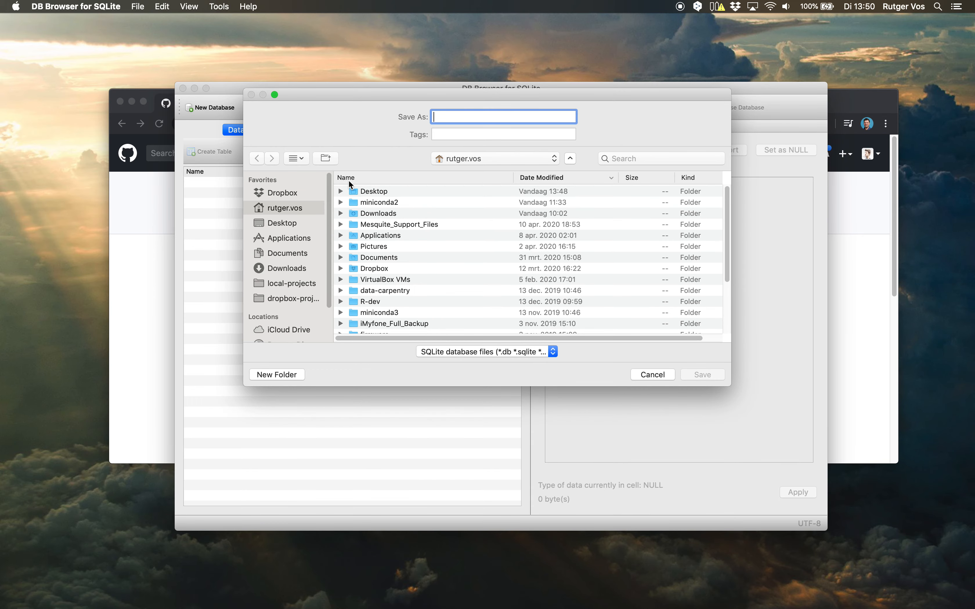
{"action": "left_click", "coordinate": [295, 223]}
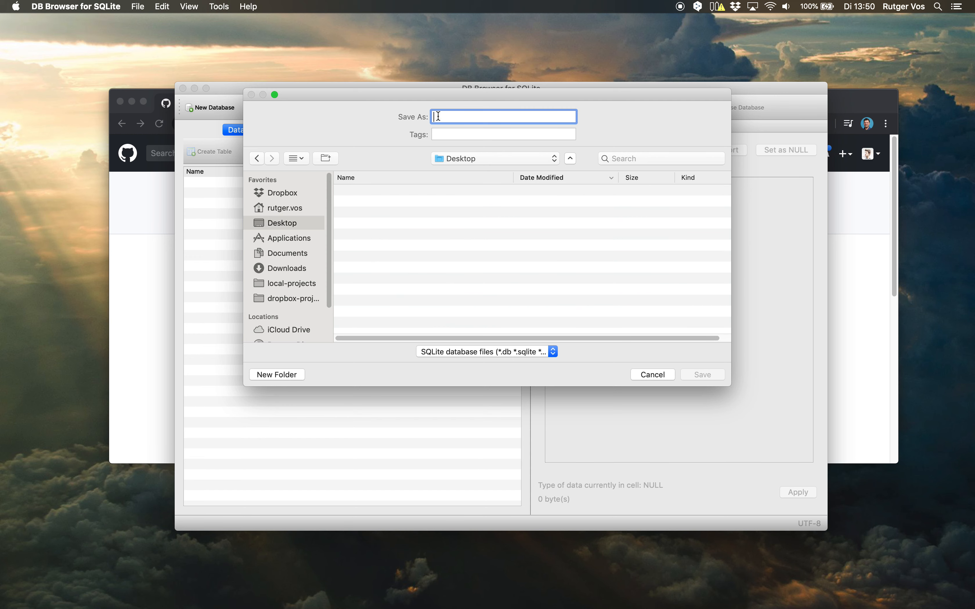
{"action": "type", "text": "en-tibi.db"}
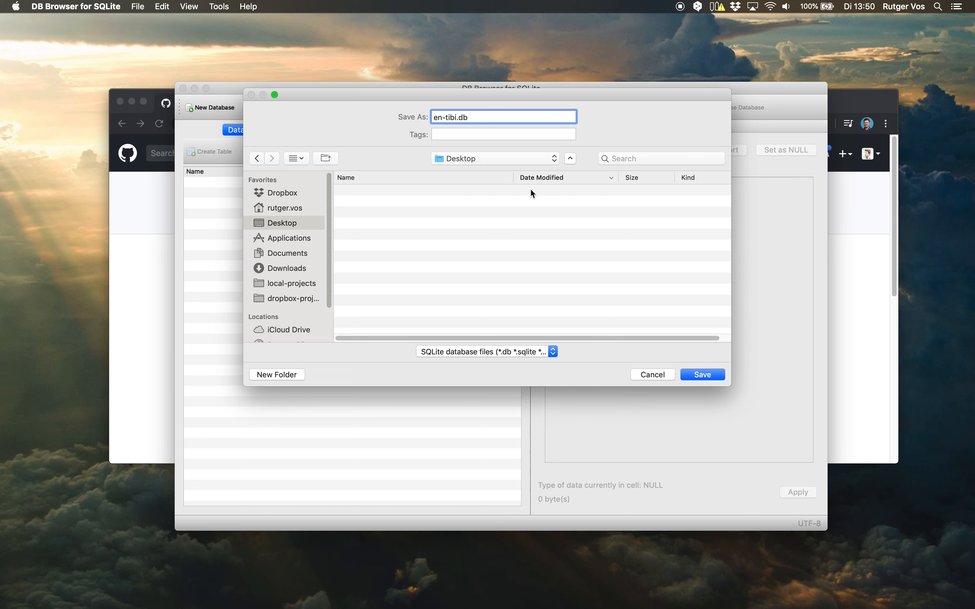
{"action": "left_click", "coordinate": [700, 374]}
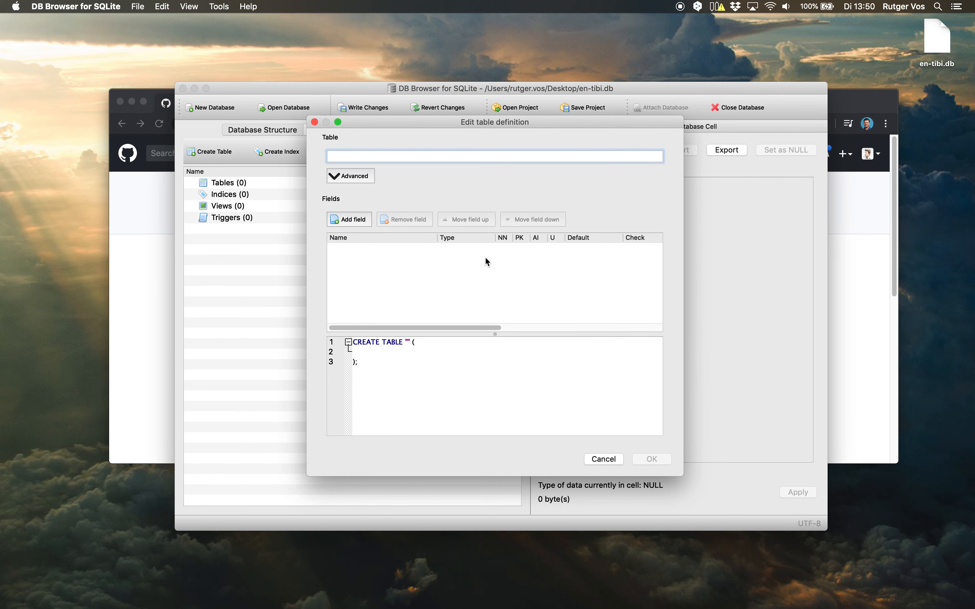
{"action": "left_click", "coordinate": [600, 459]}
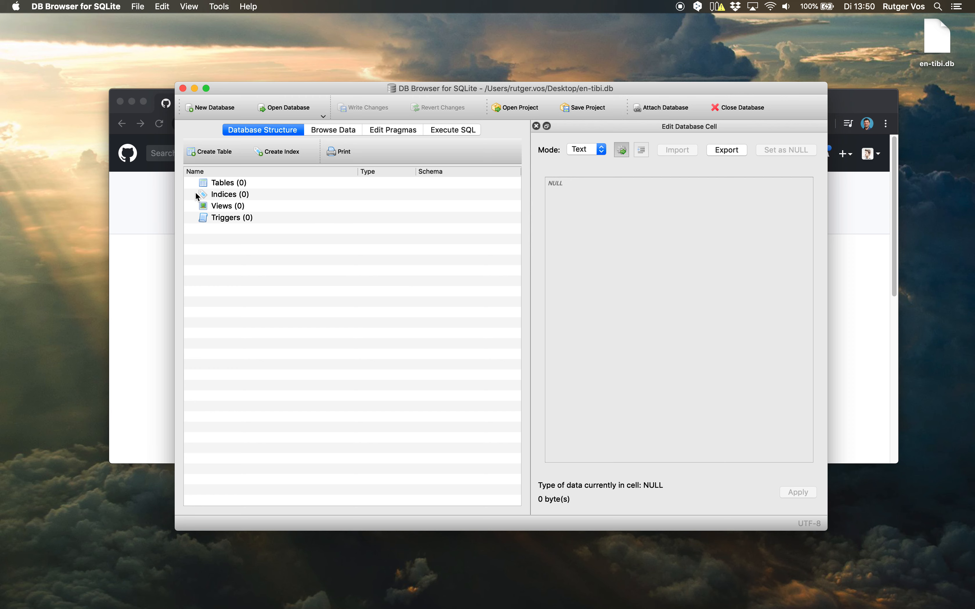
{"action": "left_click", "coordinate": [221, 183]}
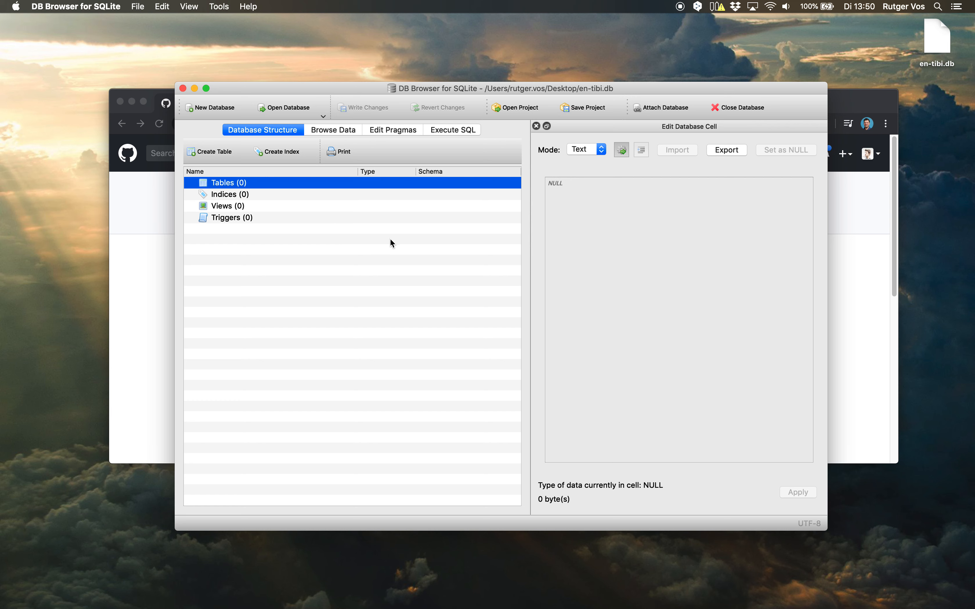
{"action": "left_click", "coordinate": [269, 194]}
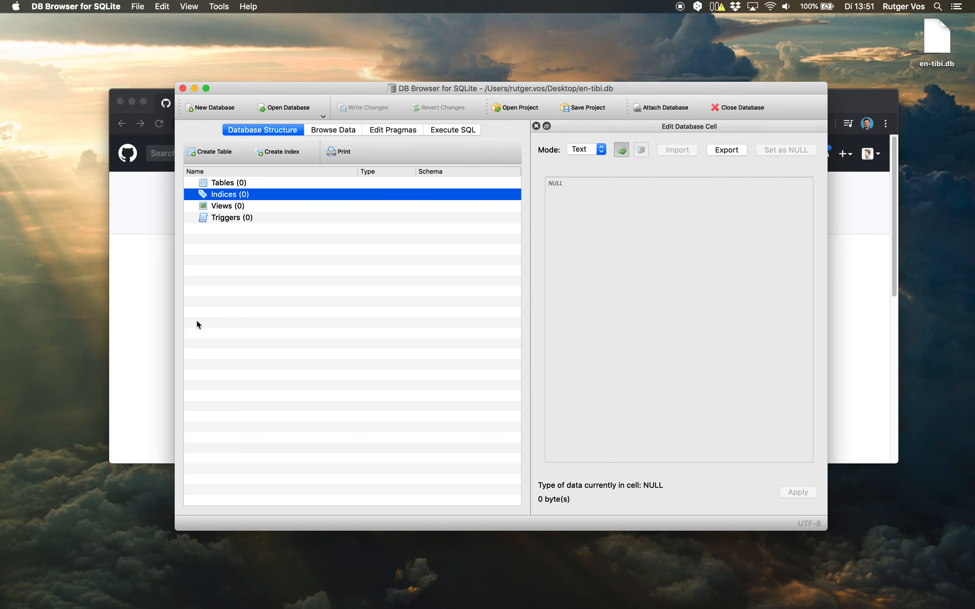
Switch to Chrome, open schema.sql from the repository's script folder, and make the browser window taller.
{"action": "left_click", "coordinate": [137, 331]}
{"action": "scroll", "coordinate": [390, 370], "scroll_direction": "down", "scroll_amount": 5}
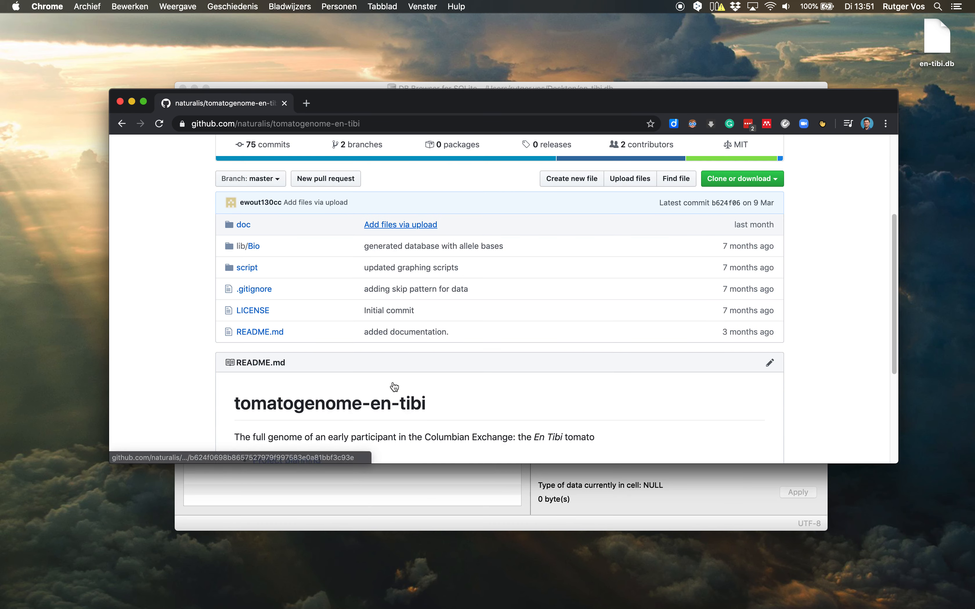
{"action": "left_click", "coordinate": [247, 269]}
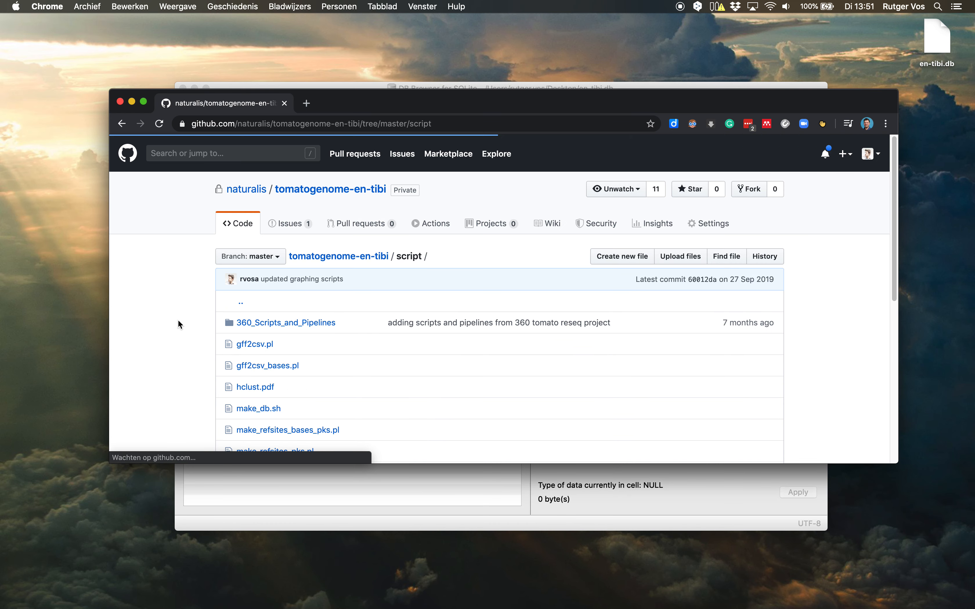
{"action": "scroll", "coordinate": [212, 337], "scroll_direction": "down", "scroll_amount": 8}
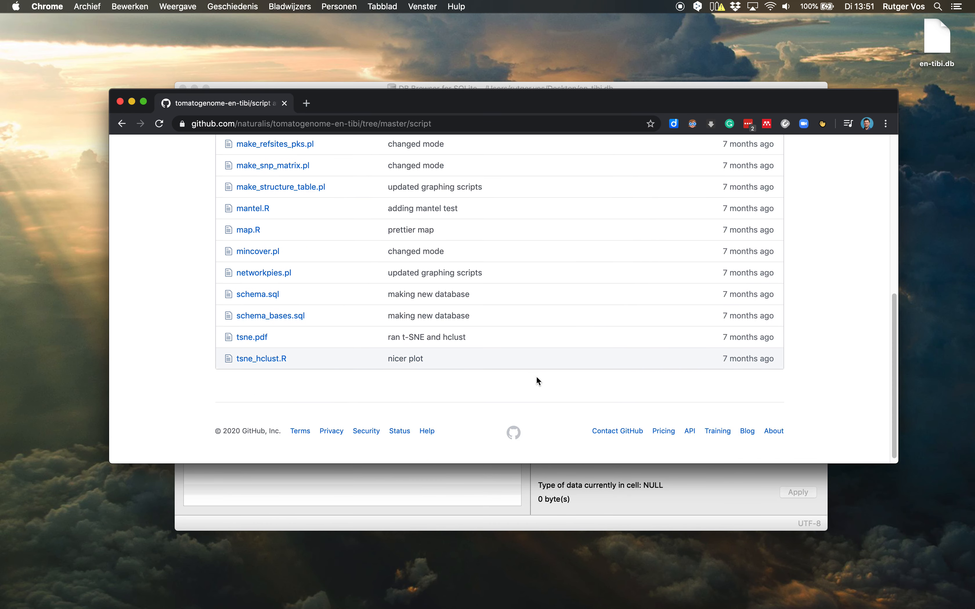
{"action": "left_click", "coordinate": [261, 294]}
{"action": "scroll", "coordinate": [598, 364], "scroll_direction": "down", "scroll_amount": 5}
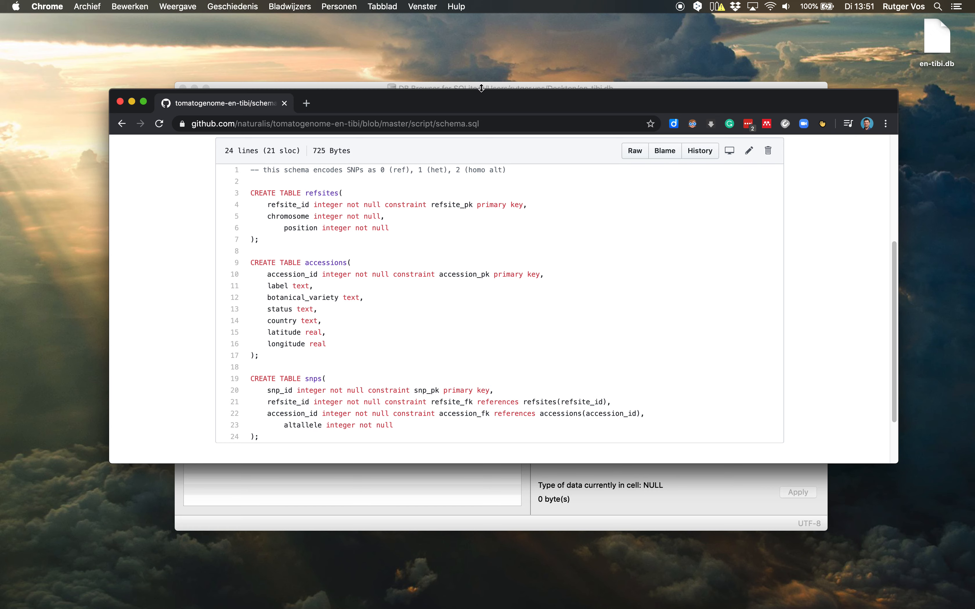
{"action": "left_click_drag", "start_coordinate": [484, 84], "coordinate": [483, 42]}
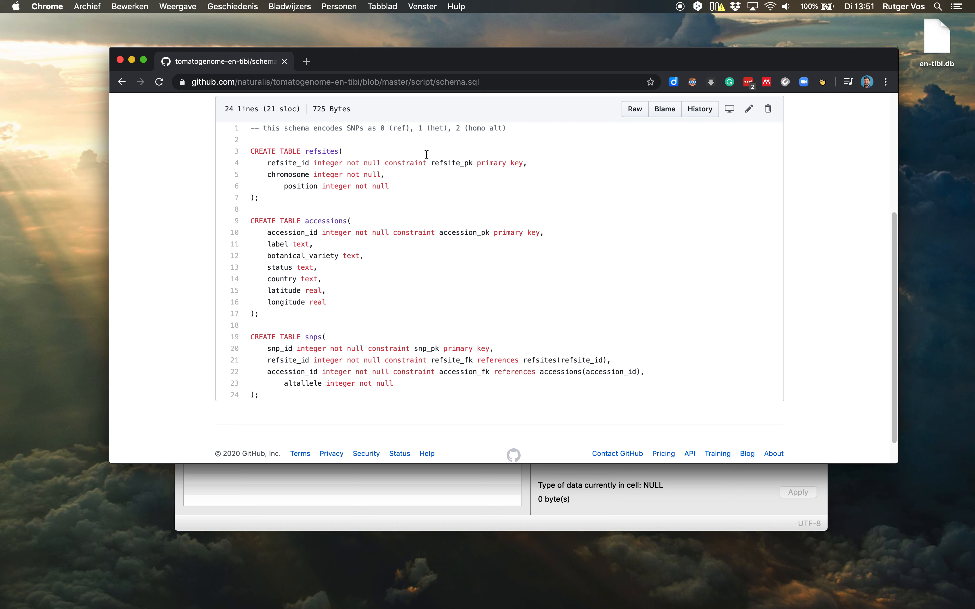
Examine the primary key and foreign key lines of the refsites, accessions and snps tables in the schema.
{"action": "triple_click", "coordinate": [404, 163]}
{"action": "triple_click", "coordinate": [373, 230]}
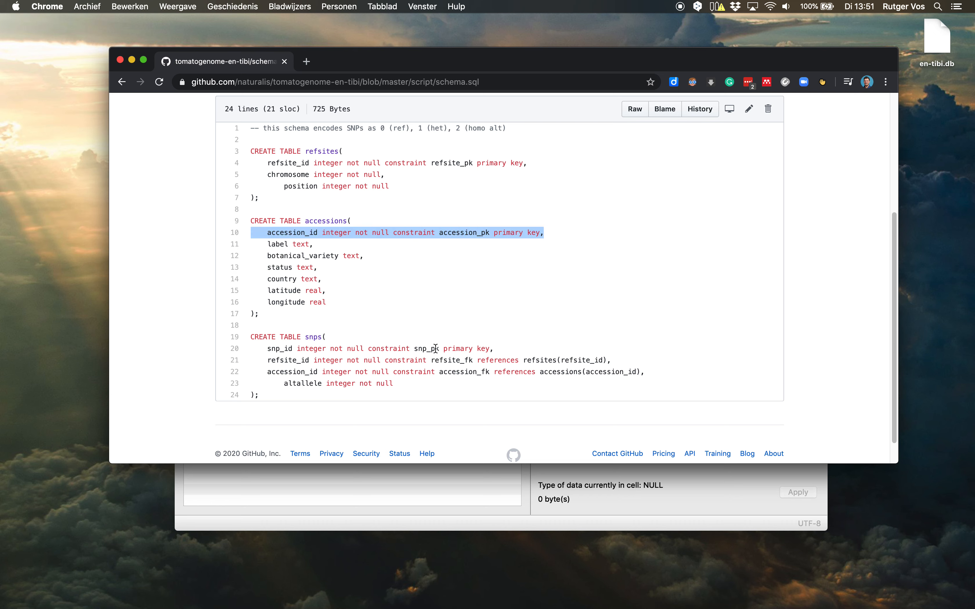
{"action": "triple_click", "coordinate": [285, 360]}
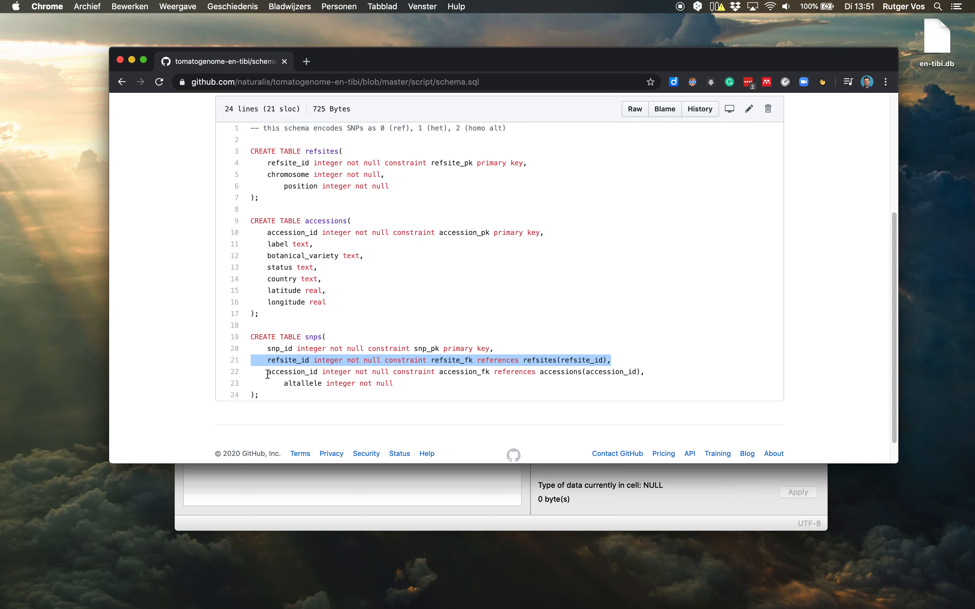
{"action": "triple_click", "coordinate": [279, 371]}
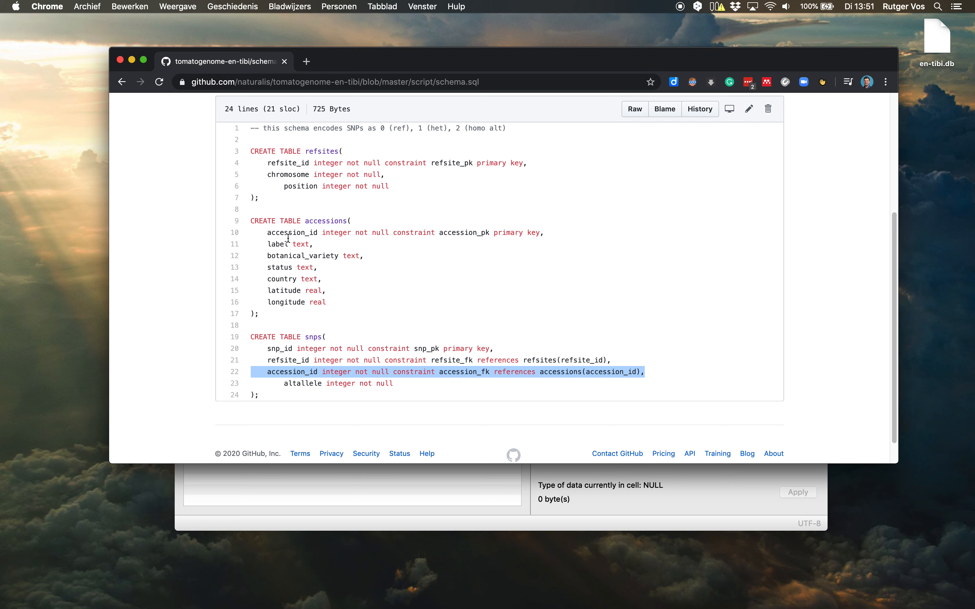
{"action": "left_click", "coordinate": [441, 369]}
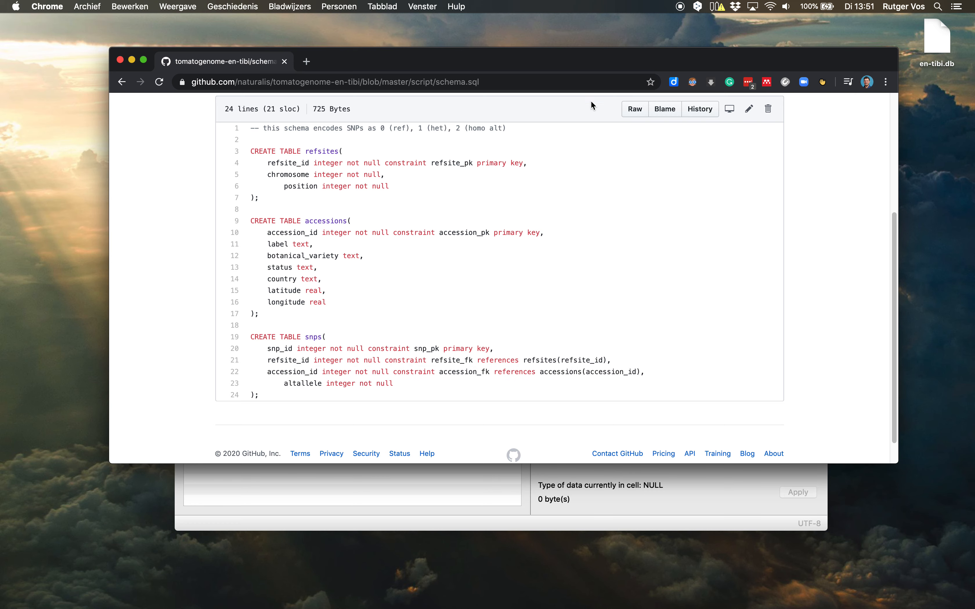
Open the raw version of schema.sql and copy its entire text.
{"action": "left_click", "coordinate": [628, 114]}
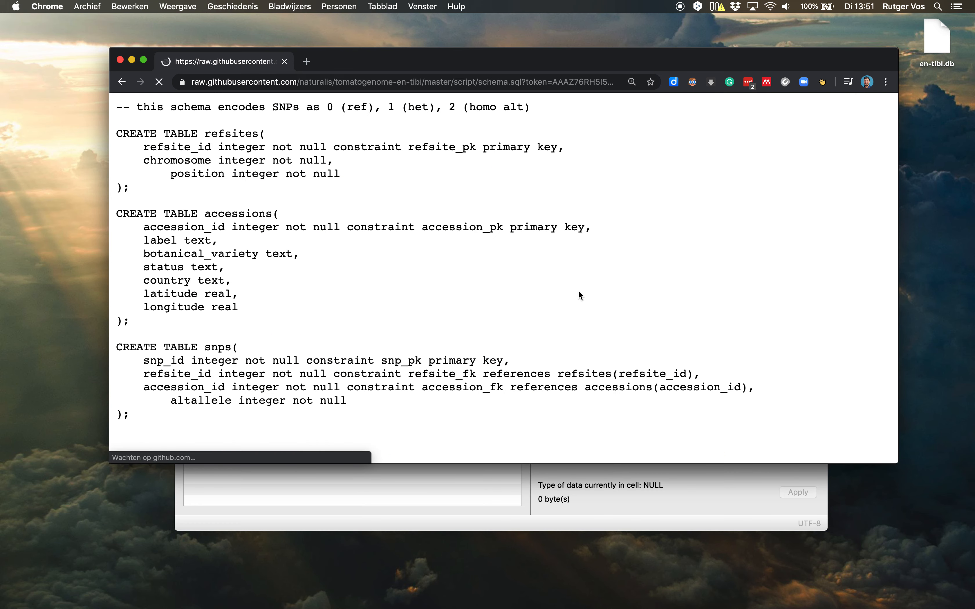
{"action": "left_click_drag", "start_coordinate": [148, 415], "coordinate": [70, 113]}
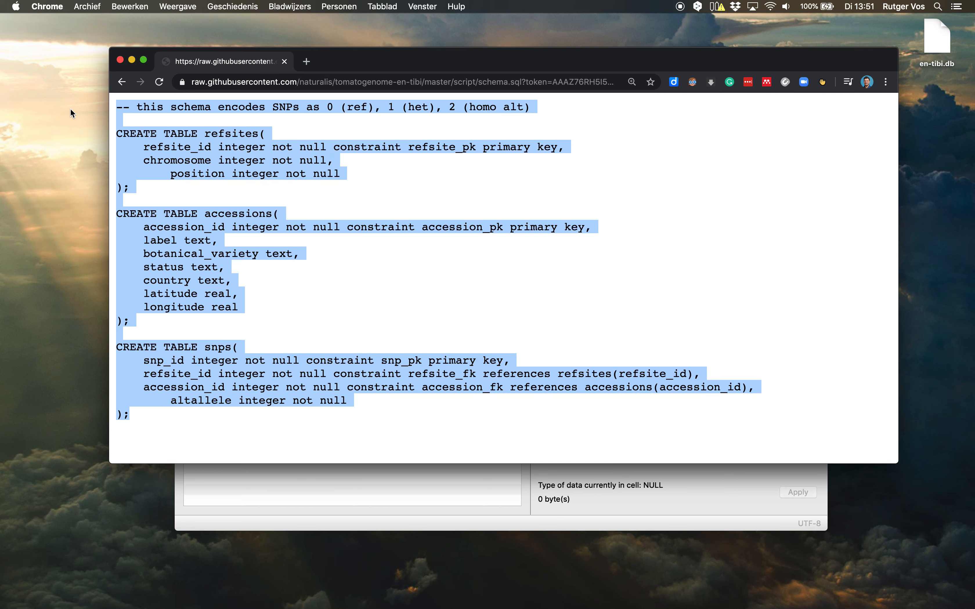
{"action": "right_click", "coordinate": [178, 161]}
{"action": "left_click", "coordinate": [239, 185]}
Switch to DB Browser for SQLite, paste the copied schema into the SQL editor, and enlarge the editor area to review it.
{"action": "left_click", "coordinate": [290, 488]}
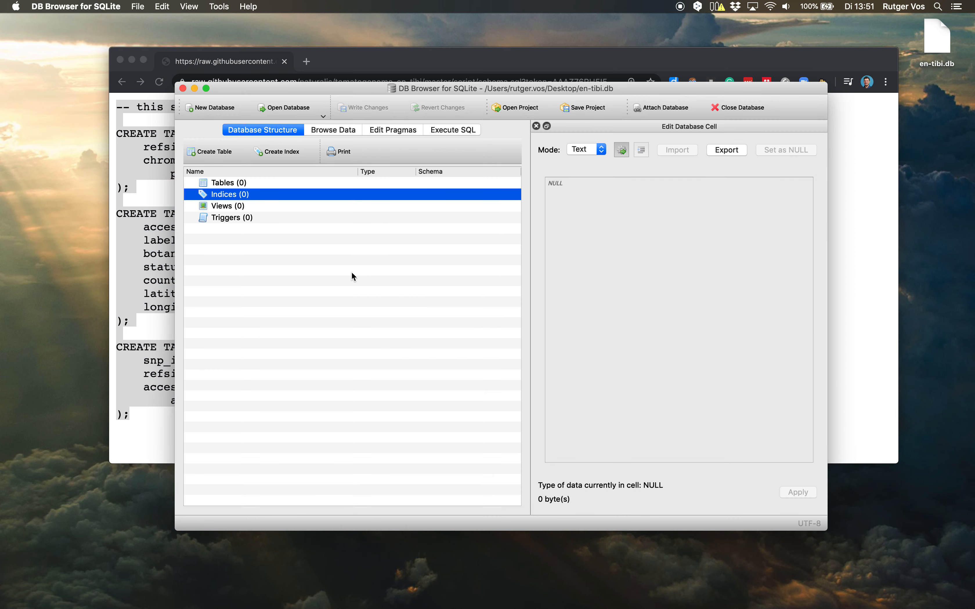
{"action": "left_click", "coordinate": [453, 130]}
{"action": "right_click", "coordinate": [272, 213]}
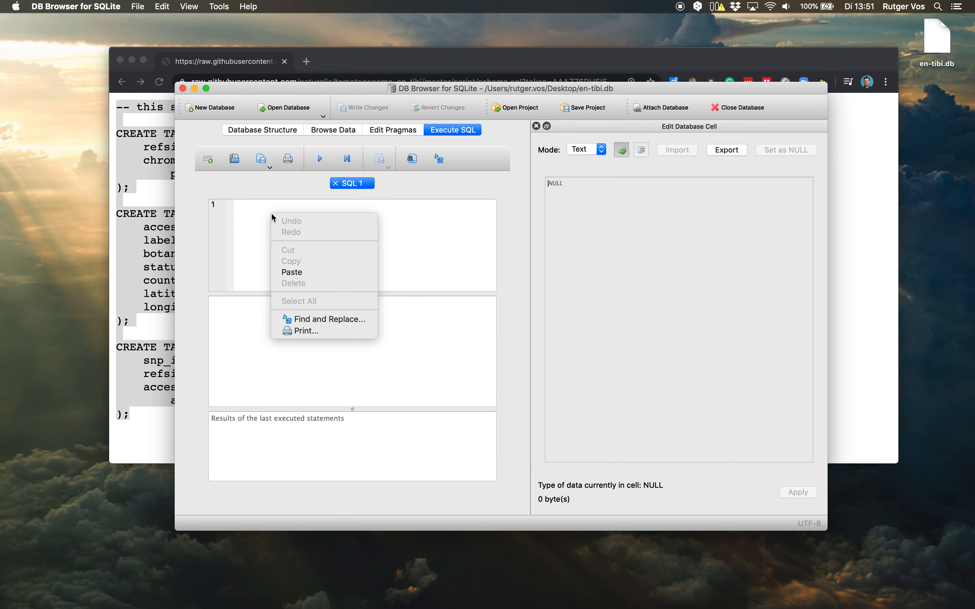
{"action": "left_click", "coordinate": [291, 271]}
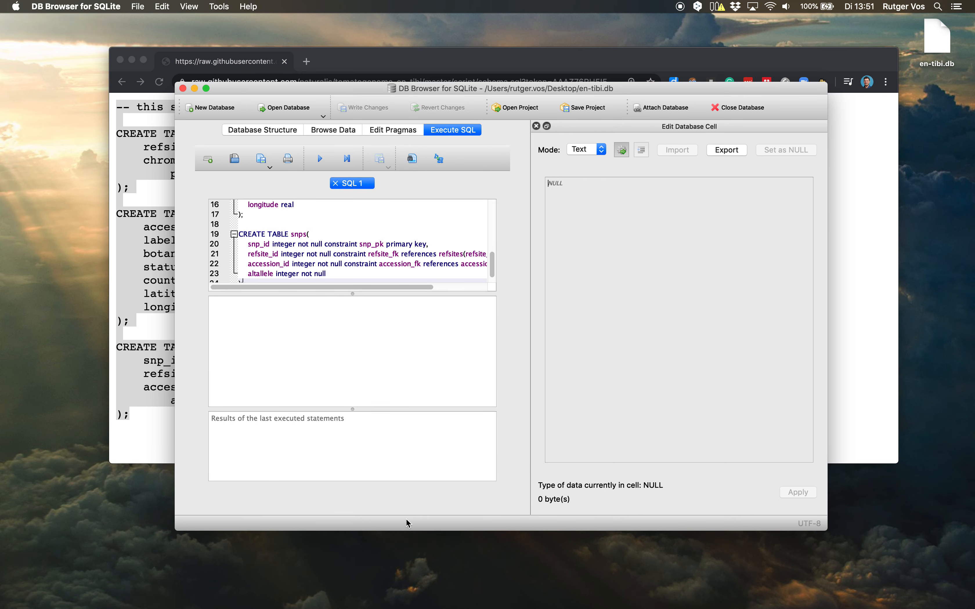
{"action": "left_click_drag", "start_coordinate": [278, 294], "coordinate": [294, 411]}
{"action": "scroll", "coordinate": [394, 319], "scroll_direction": "down", "scroll_amount": 3}
{"action": "scroll", "coordinate": [394, 320], "scroll_direction": "up", "scroll_amount": 3}
{"action": "left_click", "coordinate": [244, 207]}
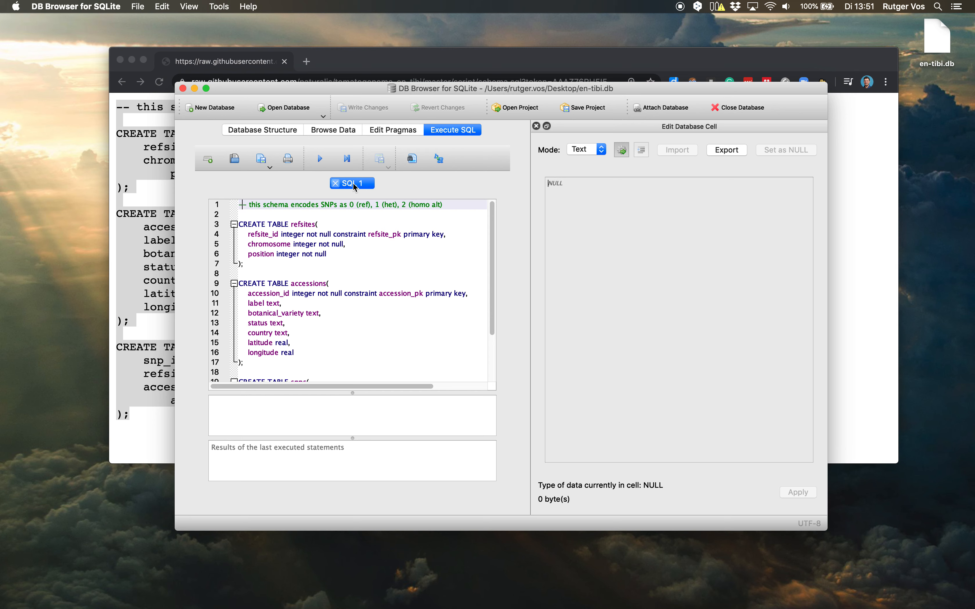
Execute the schema's CREATE TABLE statements and write the changes to the database.
{"action": "left_click", "coordinate": [319, 158]}
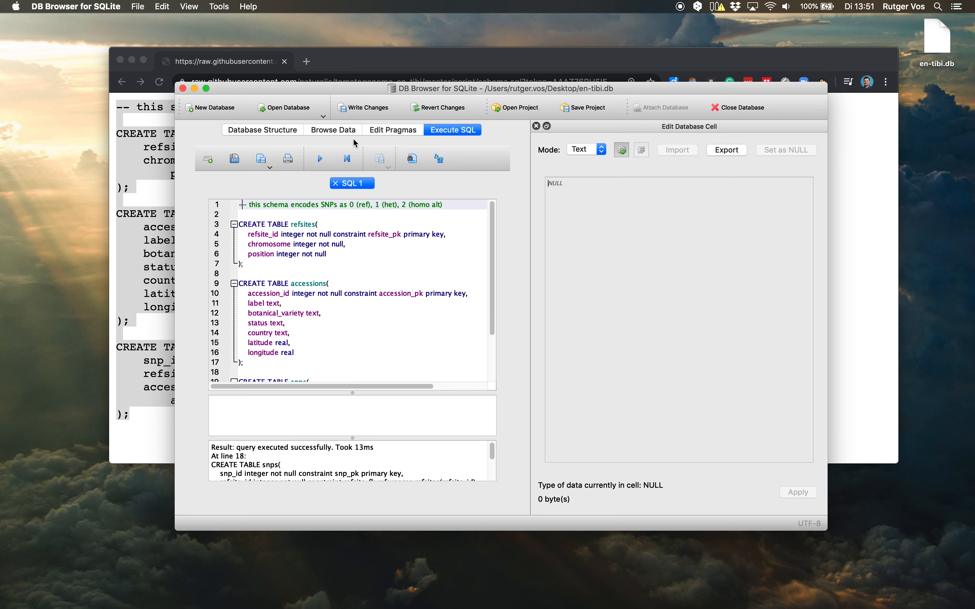
{"action": "left_click", "coordinate": [326, 132]}
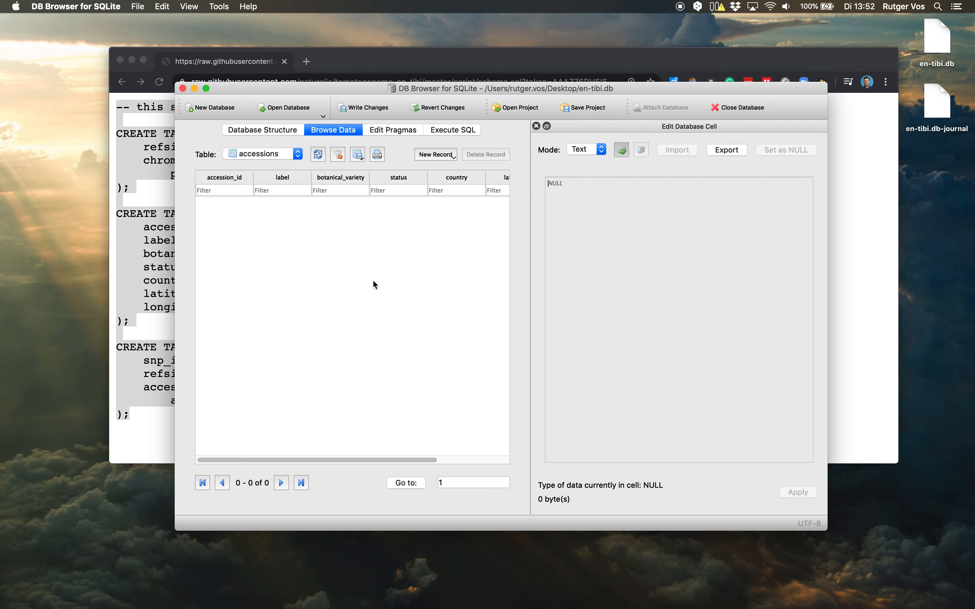
{"action": "left_click", "coordinate": [364, 109]}
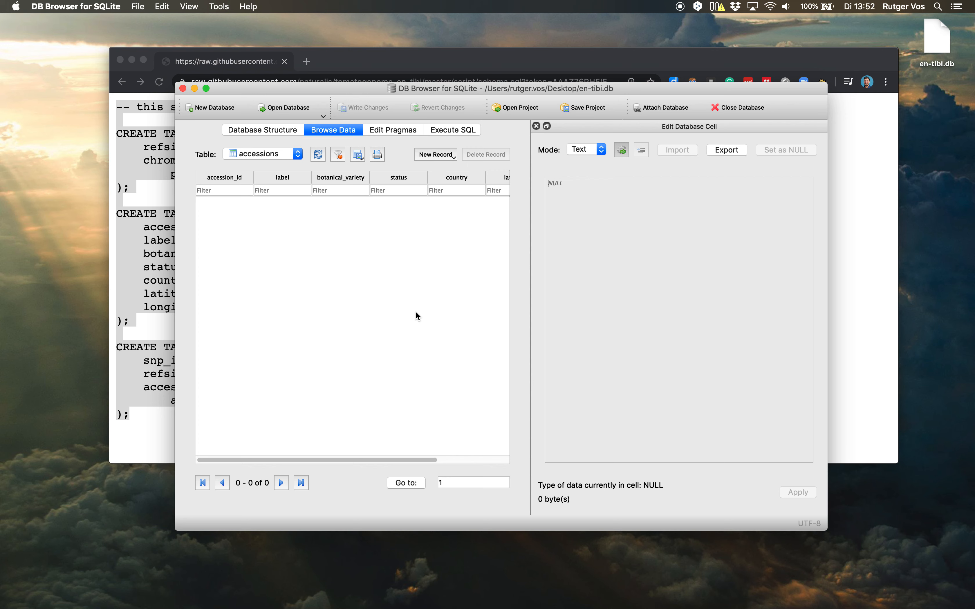
Show the database structure and expand the accessions, refsites and snps tables to view their fields.
{"action": "left_click", "coordinate": [294, 156]}
{"action": "left_click", "coordinate": [251, 130]}
{"action": "left_click", "coordinate": [251, 132]}
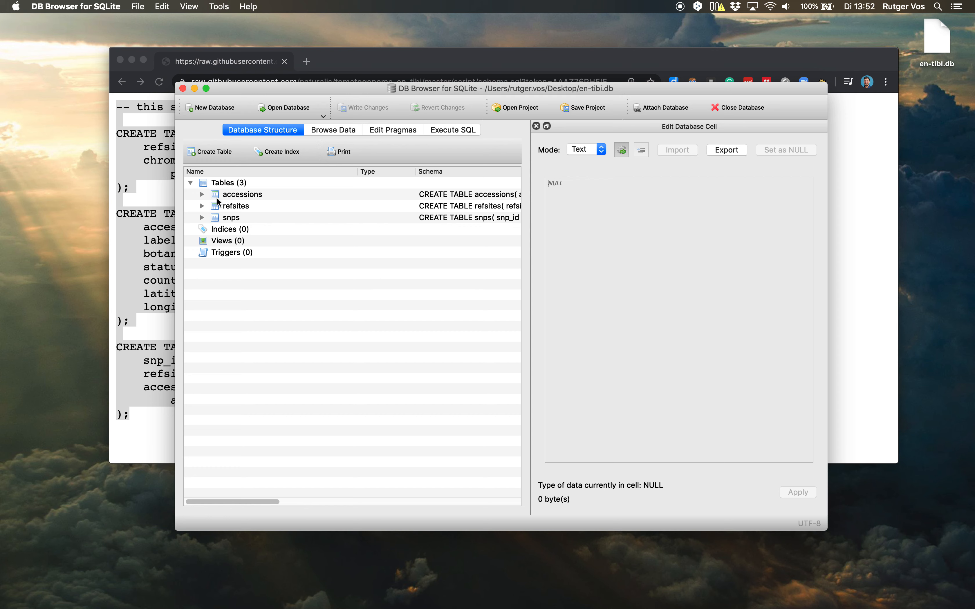
{"action": "left_click", "coordinate": [203, 195]}
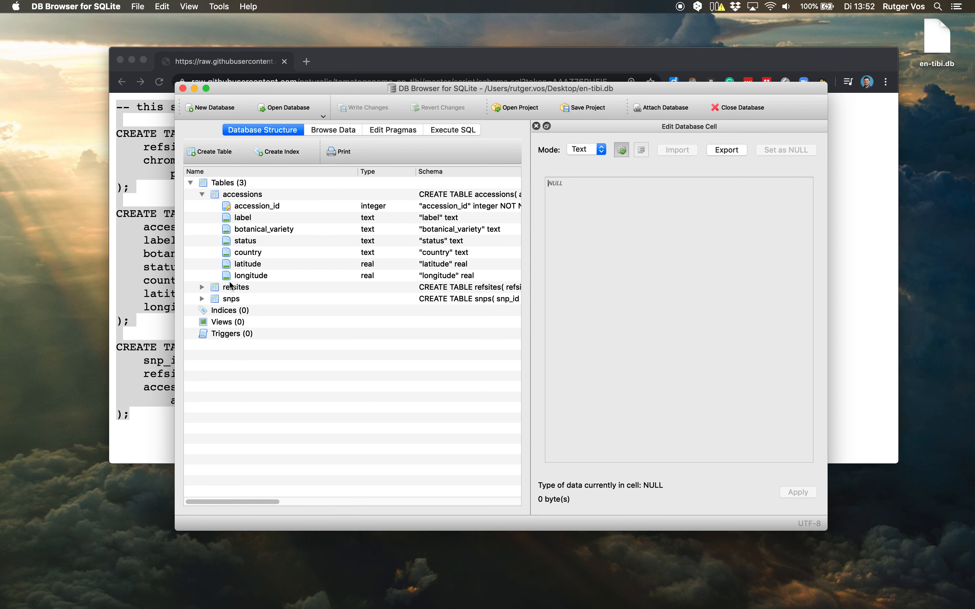
{"action": "left_click", "coordinate": [202, 288]}
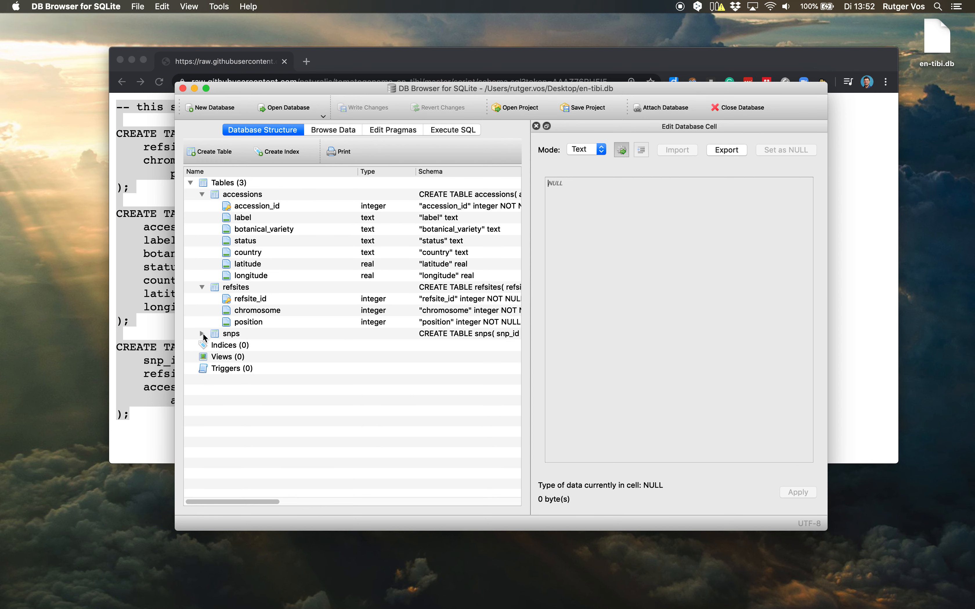
{"action": "left_click", "coordinate": [202, 333]}
Inspect the snp_id, refsite_id and accession_id key fields, and select the accessions table.
{"action": "left_click", "coordinate": [251, 343]}
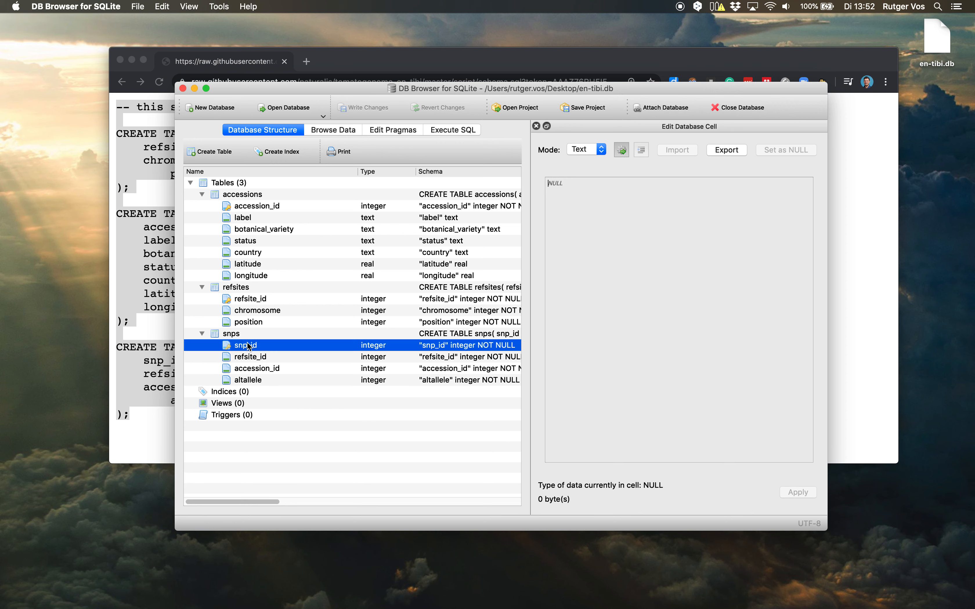
{"action": "left_click", "coordinate": [243, 301]}
{"action": "left_click", "coordinate": [249, 207]}
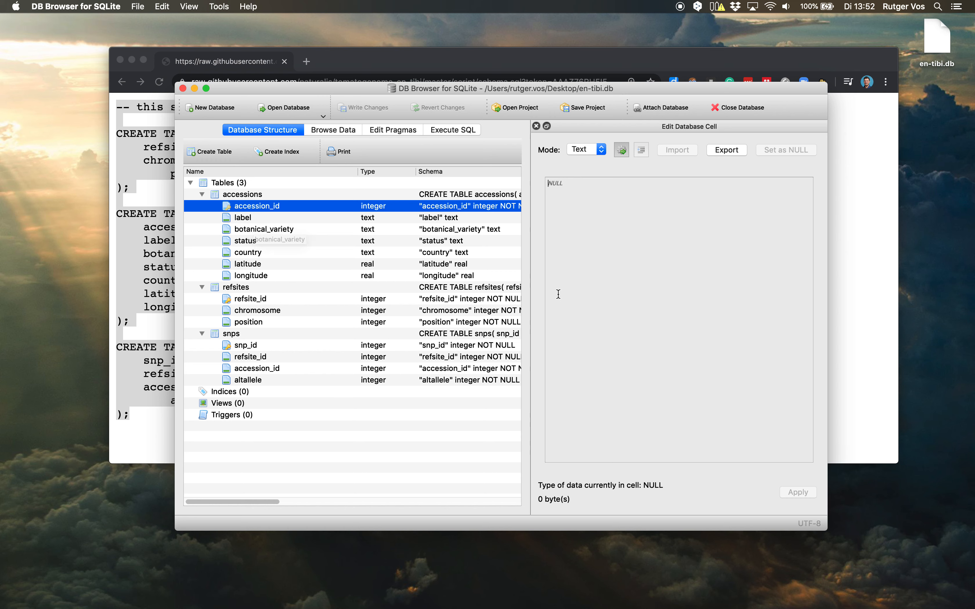
{"action": "left_click", "coordinate": [244, 195]}
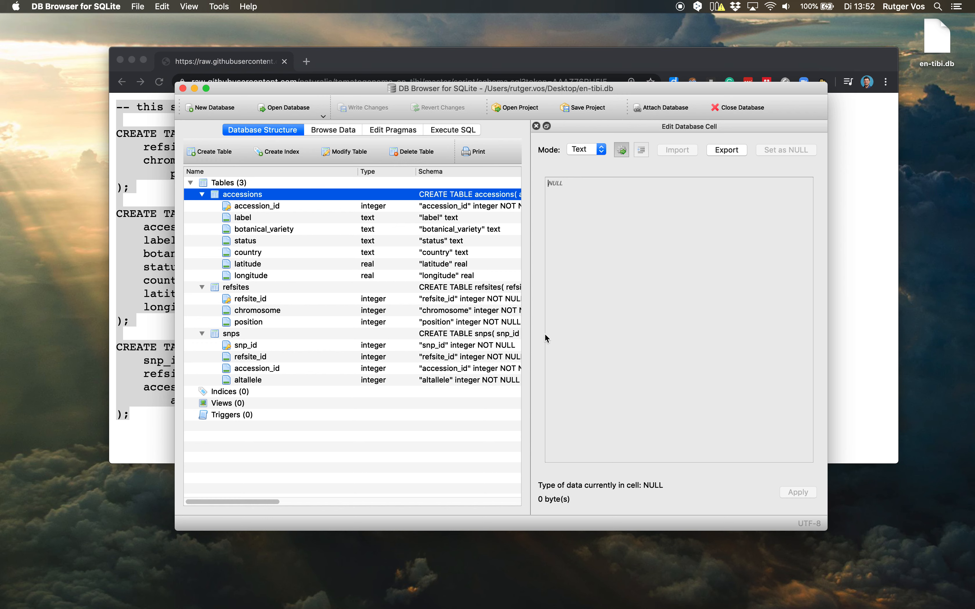
{"action": "left_click", "coordinate": [421, 403]}
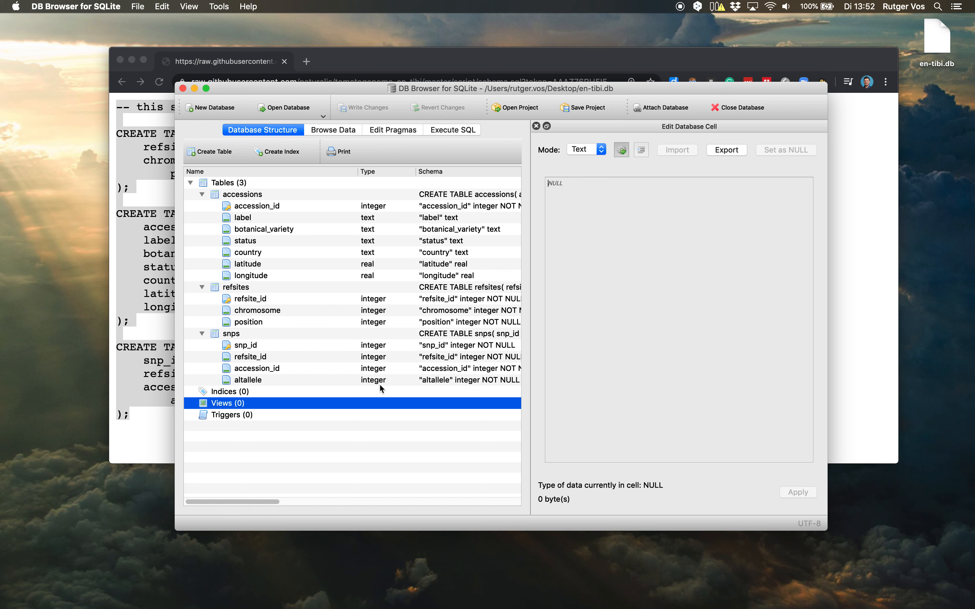
{"action": "left_click", "coordinate": [291, 393]}
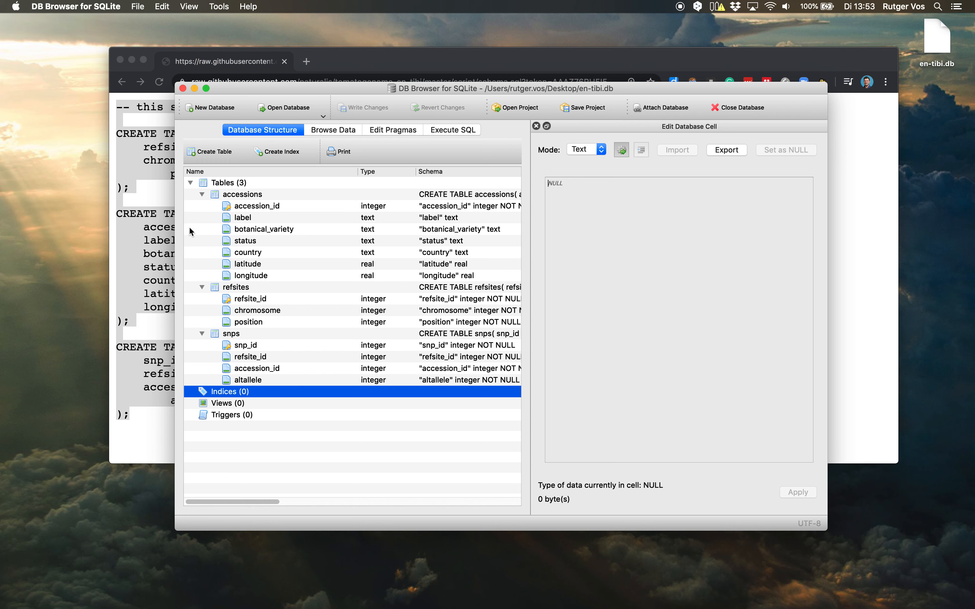
Switch to the raw schema page in Chrome and highlight the CREATE TABLE accessions statement to review it.
{"action": "left_click", "coordinate": [171, 240]}
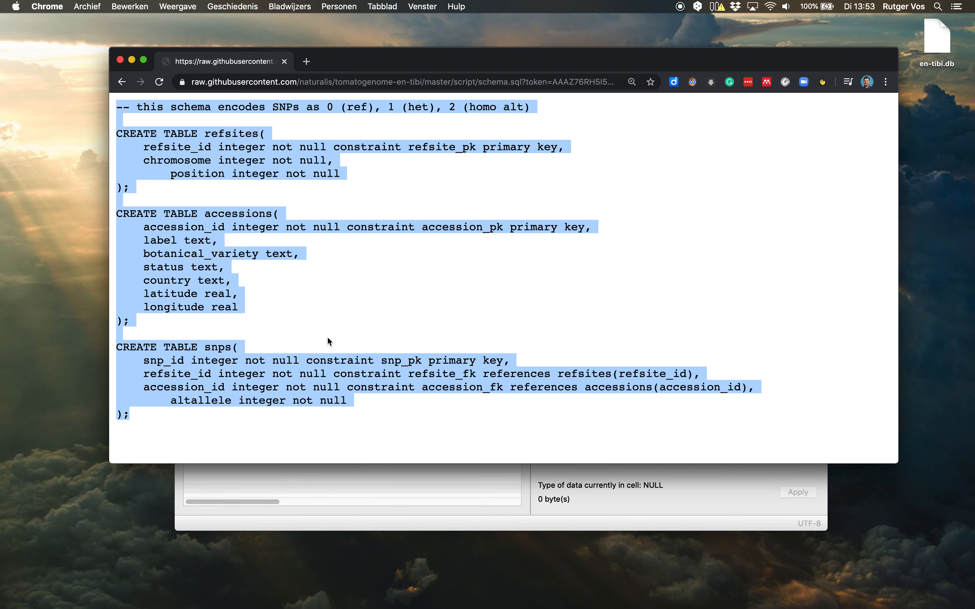
{"action": "left_click", "coordinate": [329, 346]}
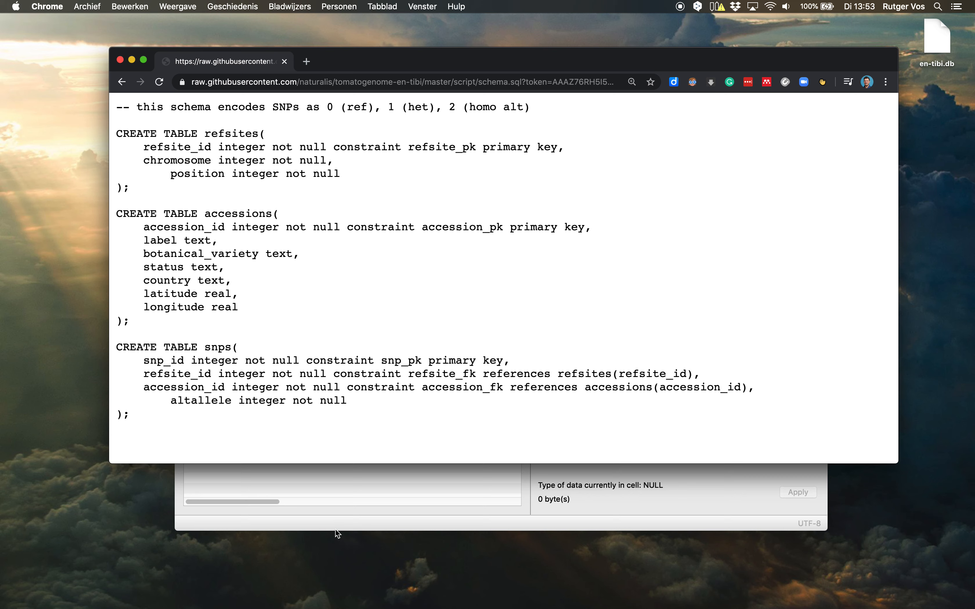
{"action": "left_click_drag", "start_coordinate": [136, 321], "coordinate": [109, 208]}
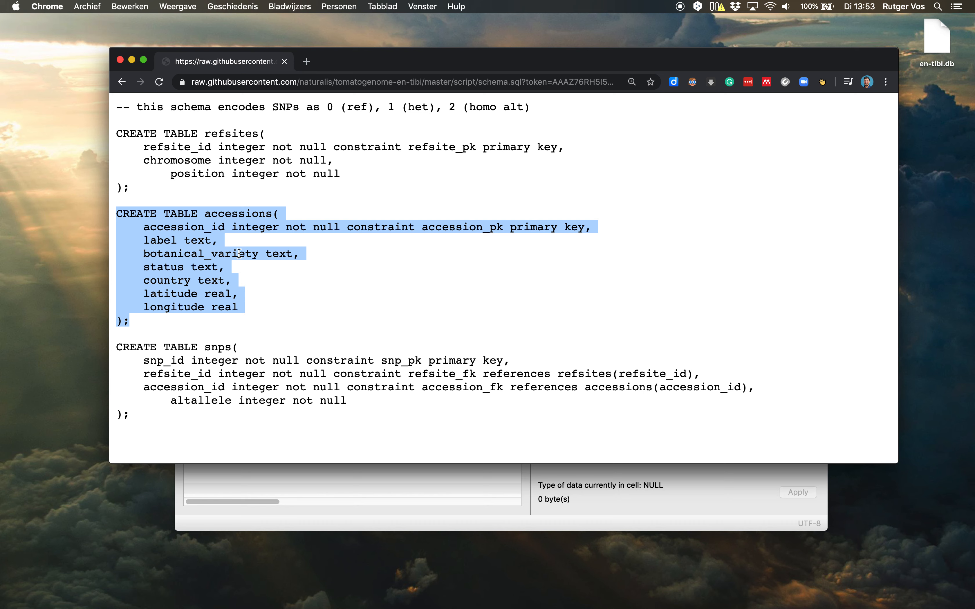
{"action": "left_click", "coordinate": [308, 336]}
Go back to the tomatogenome-en-tibi repository on GitHub and open accessions_cleaned.tsv from the doc/360 folder.
{"action": "left_click", "coordinate": [121, 82]}
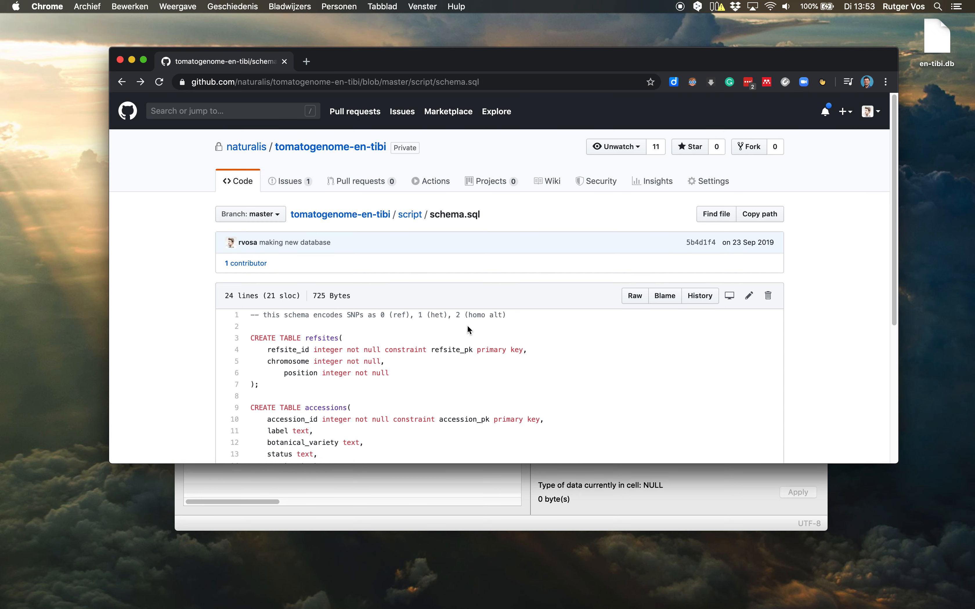
{"action": "left_click", "coordinate": [341, 218]}
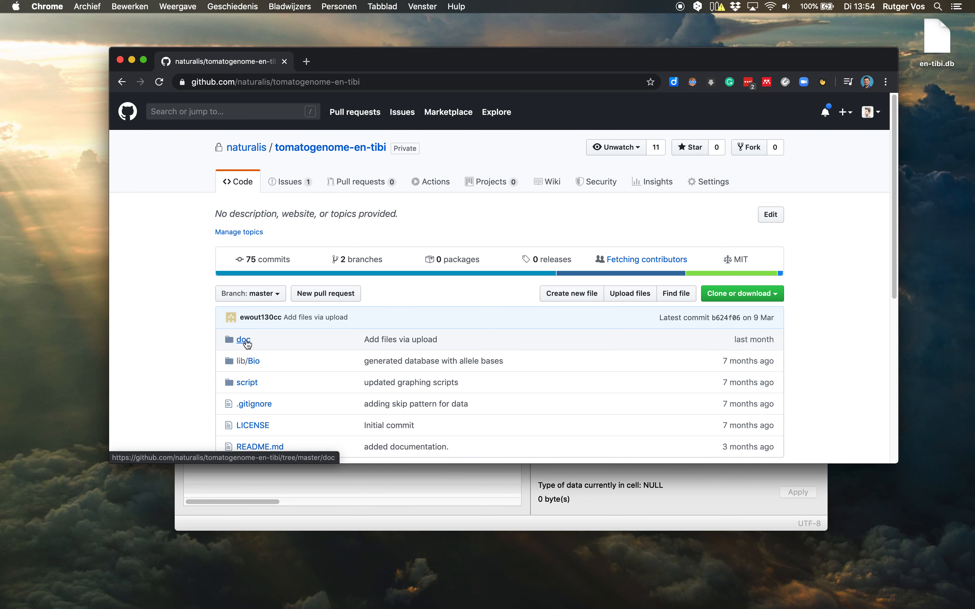
{"action": "left_click", "coordinate": [245, 340]}
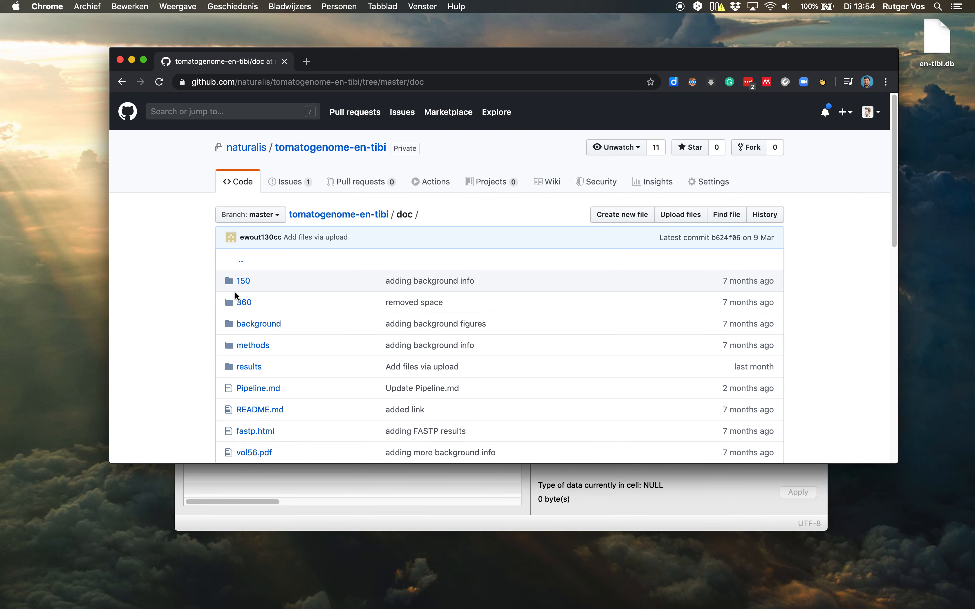
{"action": "left_click", "coordinate": [243, 303]}
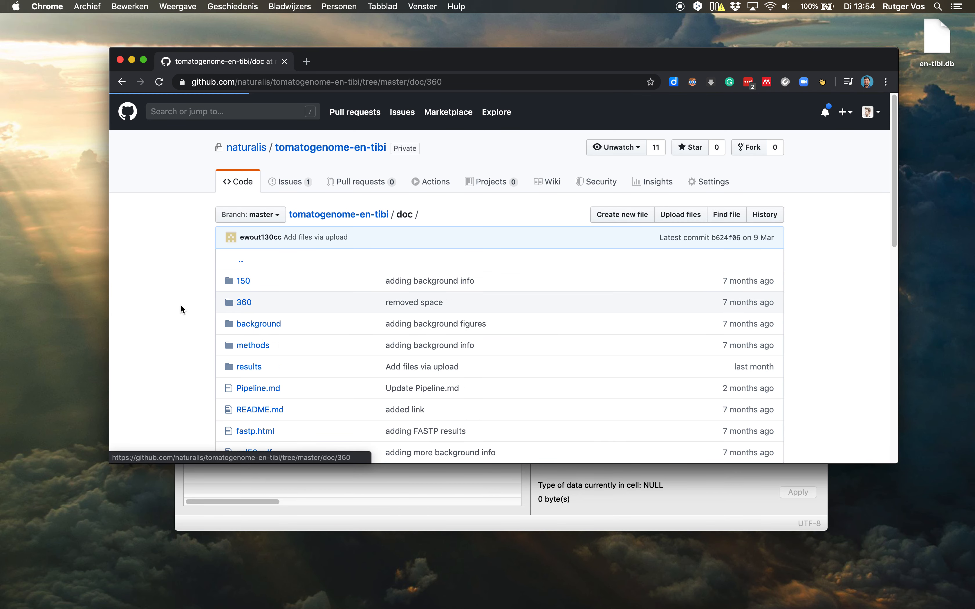
{"action": "scroll", "coordinate": [181, 314], "scroll_direction": "down", "scroll_amount": 3}
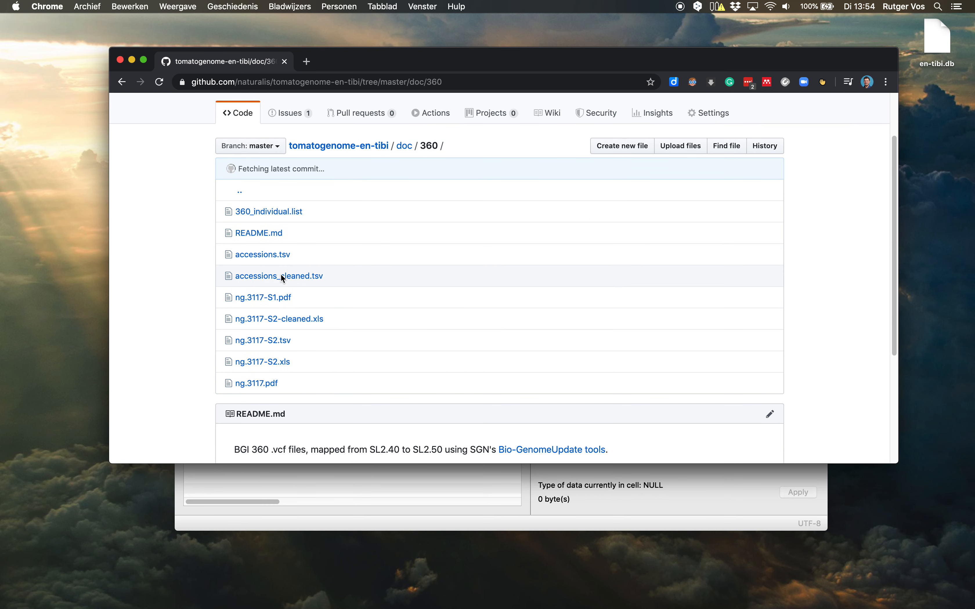
{"action": "left_click", "coordinate": [282, 276]}
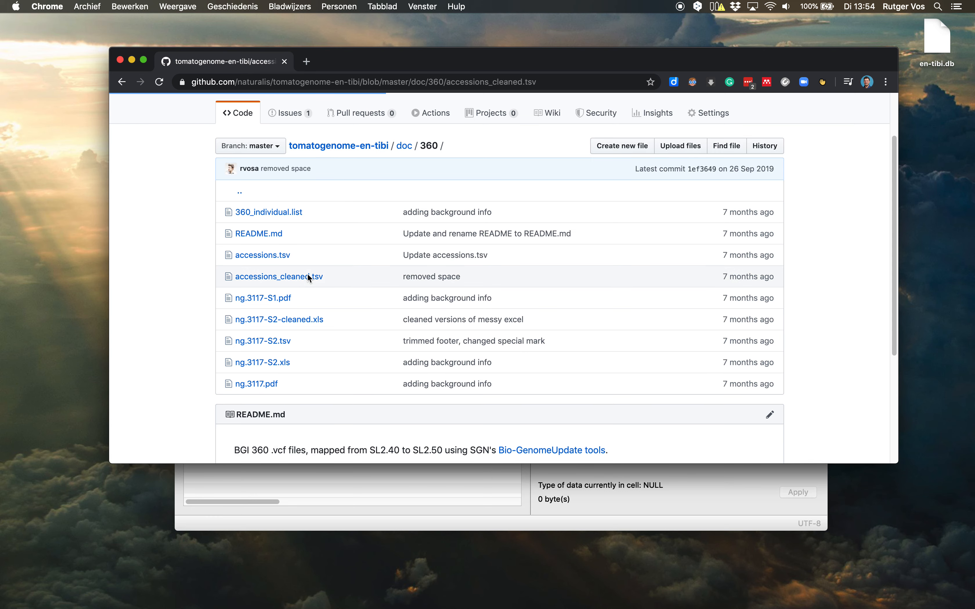
{"action": "scroll", "coordinate": [201, 272], "scroll_direction": "down", "scroll_amount": 3}
{"action": "scroll", "coordinate": [193, 268], "scroll_direction": "down", "scroll_amount": 2}
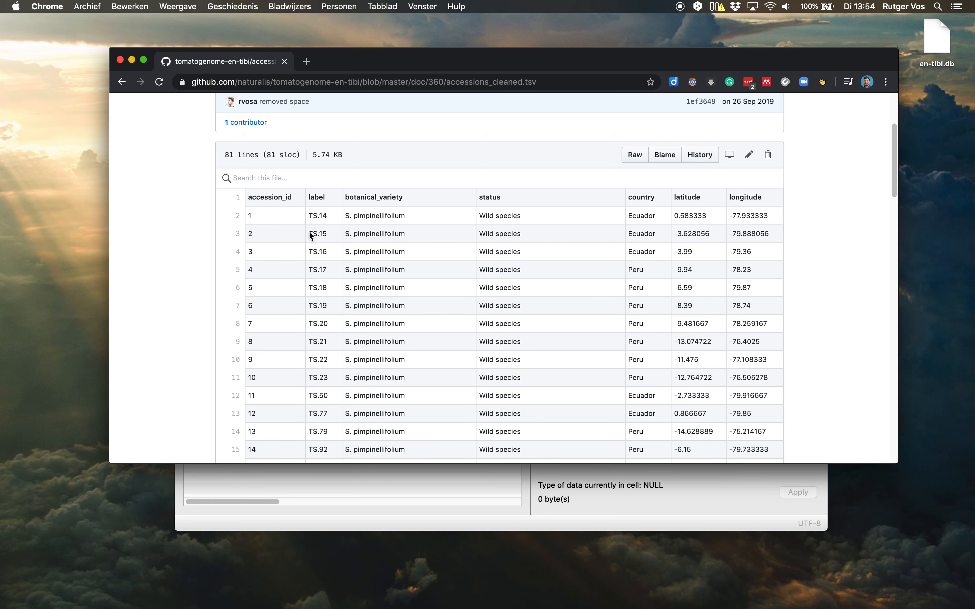
Open the raw version of accessions_cleaned.tsv and save it to the desktop as accessions_cleaned in text format.
{"action": "left_click", "coordinate": [640, 155]}
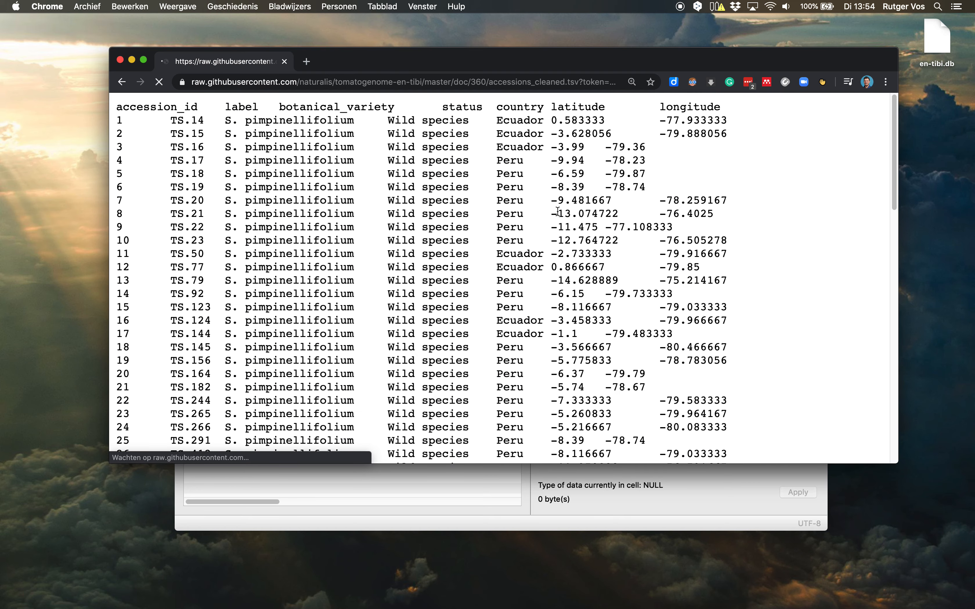
{"action": "left_click", "coordinate": [88, 6]}
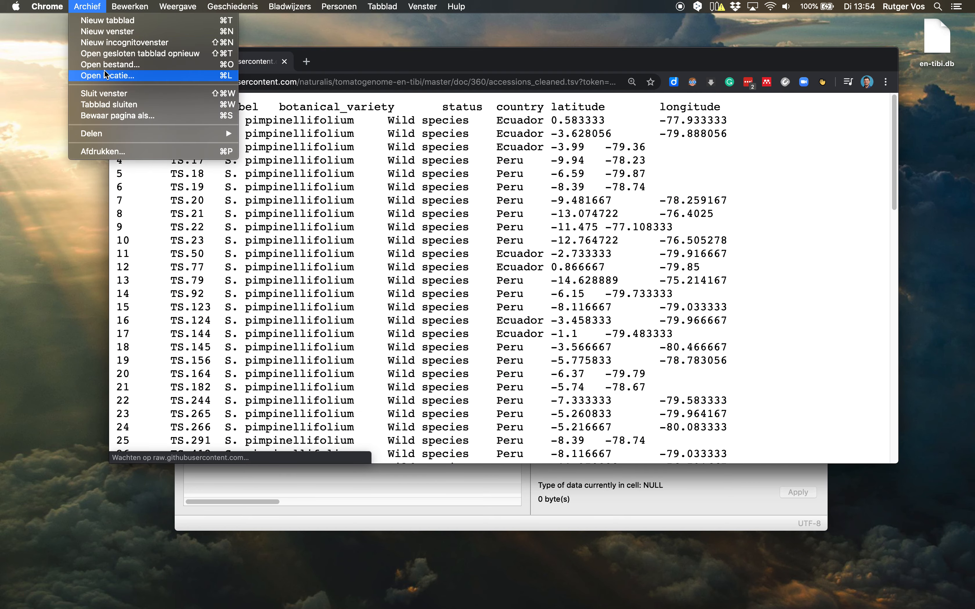
{"action": "left_click", "coordinate": [108, 117]}
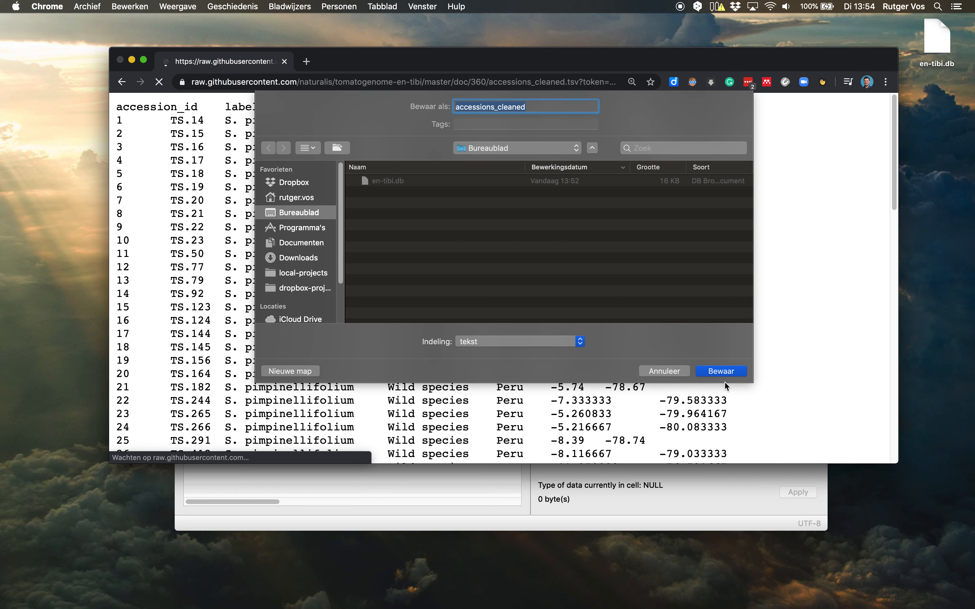
{"action": "left_click", "coordinate": [727, 373]}
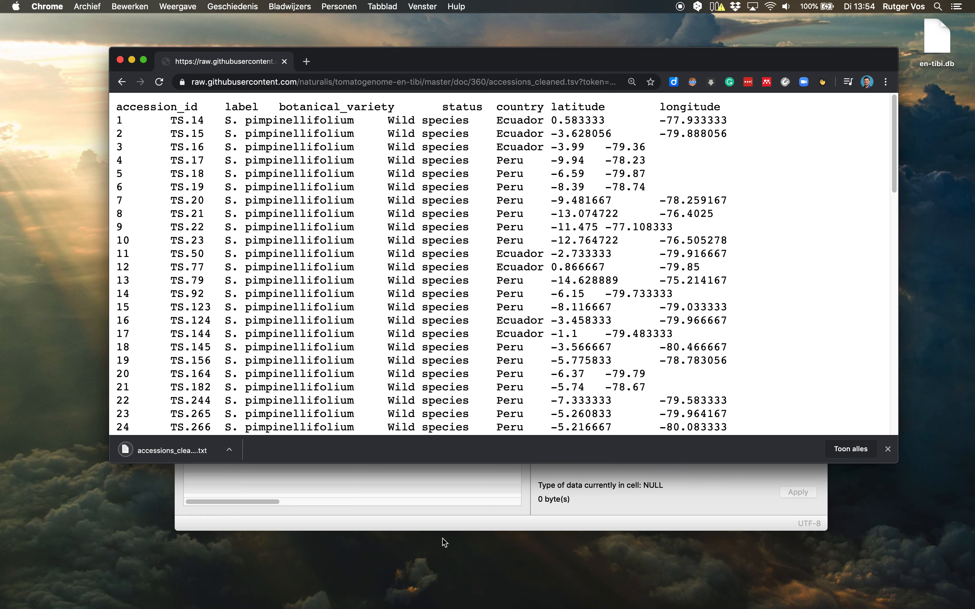
Switch to DB Browser for SQLite, show the accessions table's data, and start a CSV table import from accessions_cleaned.txt on the Desktop.
{"action": "left_click", "coordinate": [370, 515]}
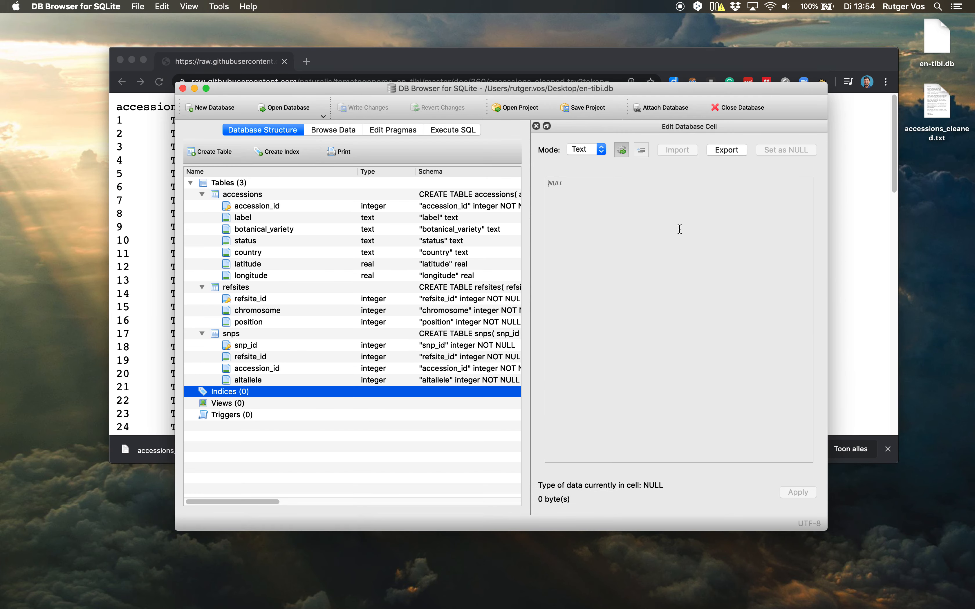
{"action": "left_click", "coordinate": [334, 129]}
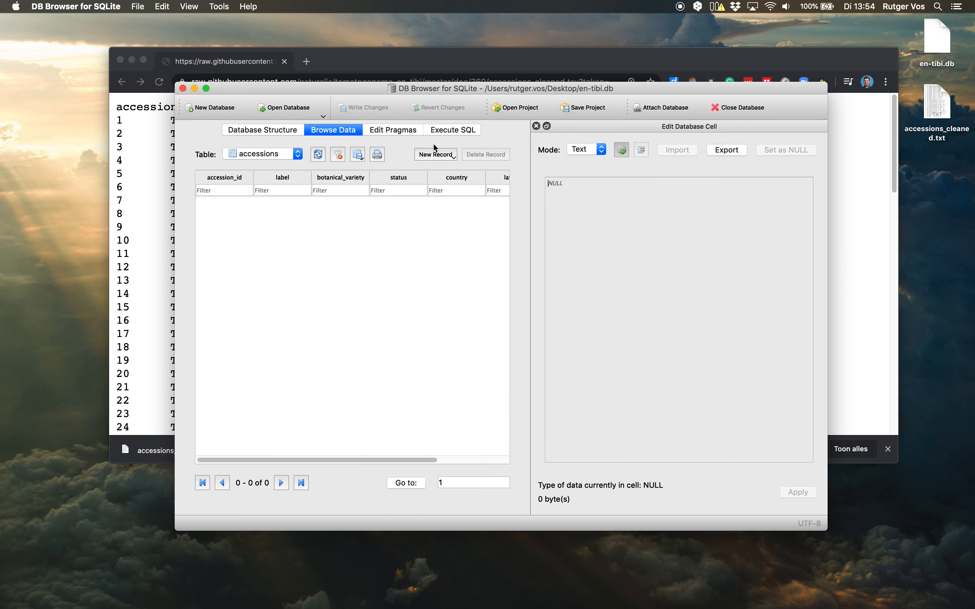
{"action": "left_click", "coordinate": [144, 7]}
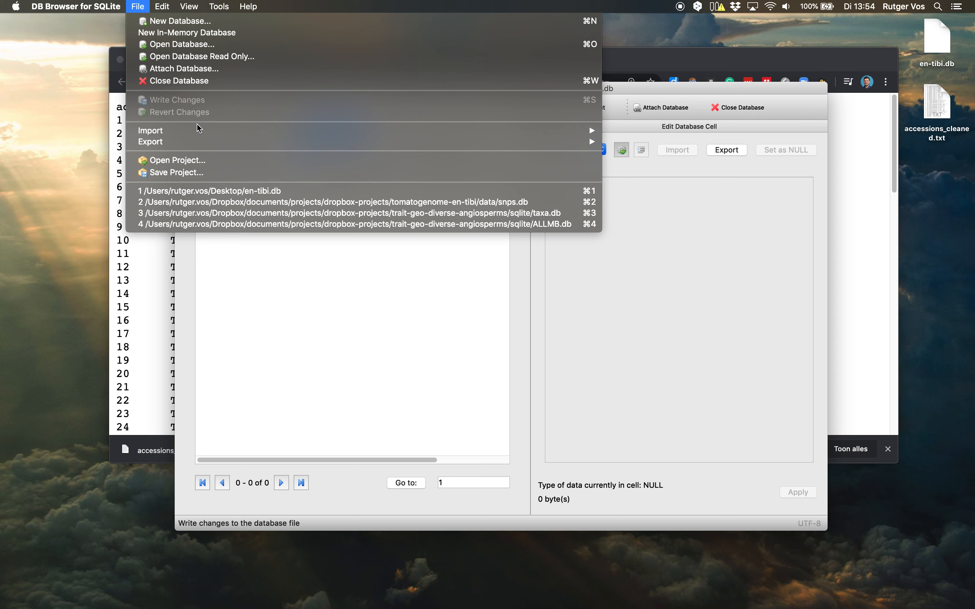
{"action": "mouse_move", "coordinate": [583, 131]}
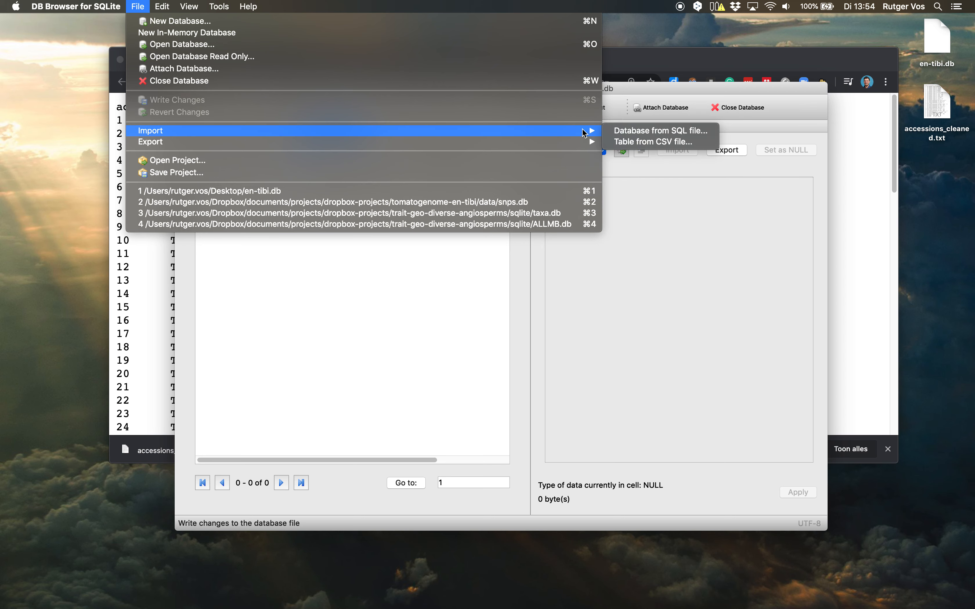
{"action": "left_click", "coordinate": [638, 143]}
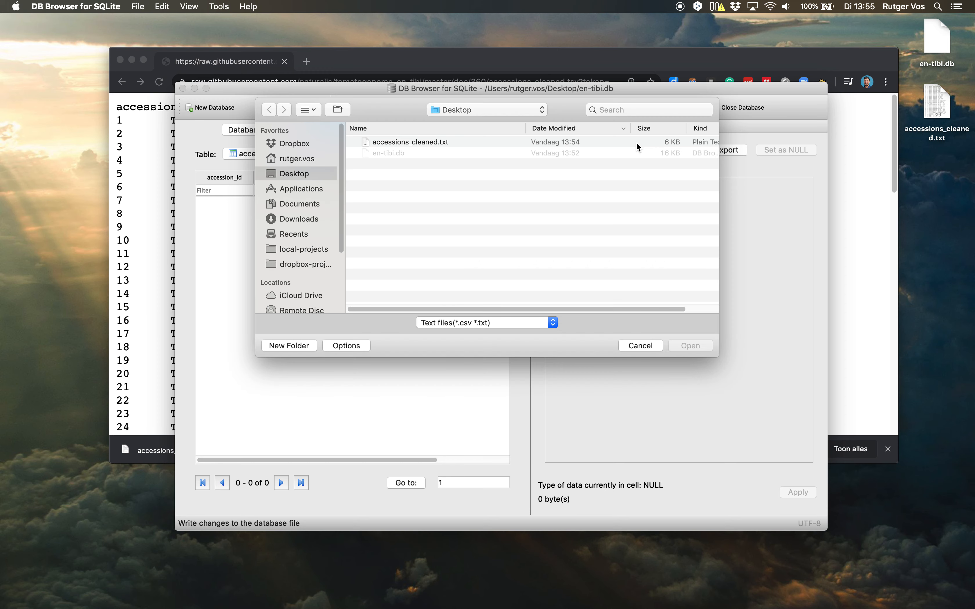
{"action": "left_click", "coordinate": [414, 143]}
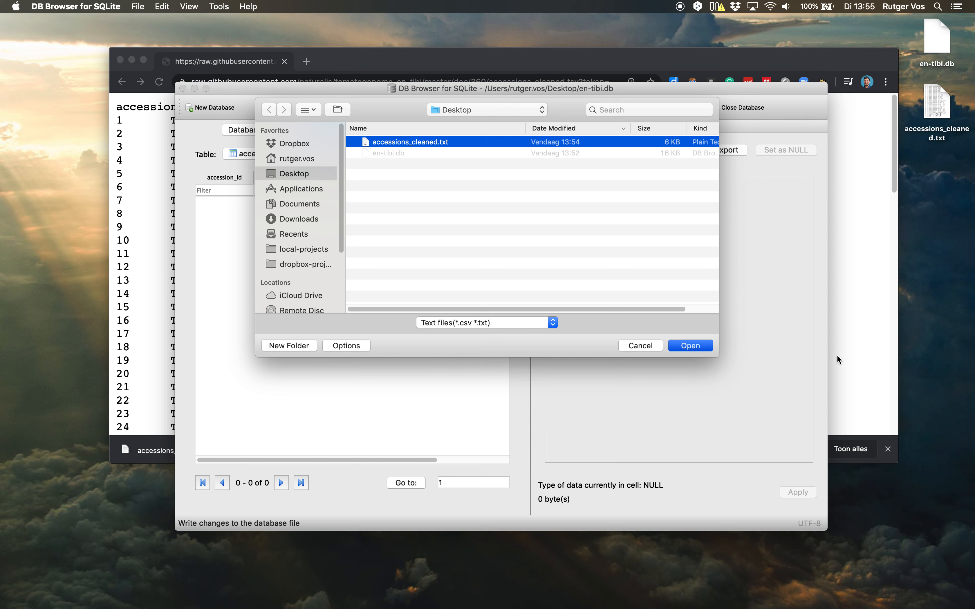
{"action": "key", "text": "Return"}
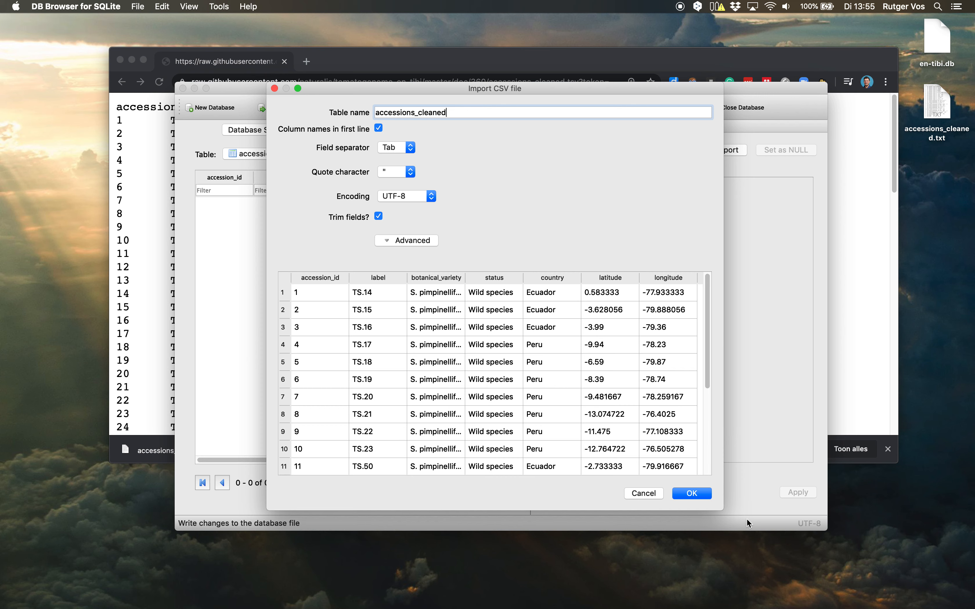
Set the import's table name to accessions and import the tab-separated data into the existing accessions table.
{"action": "left_click_drag", "start_coordinate": [720, 501], "coordinate": [843, 532]}
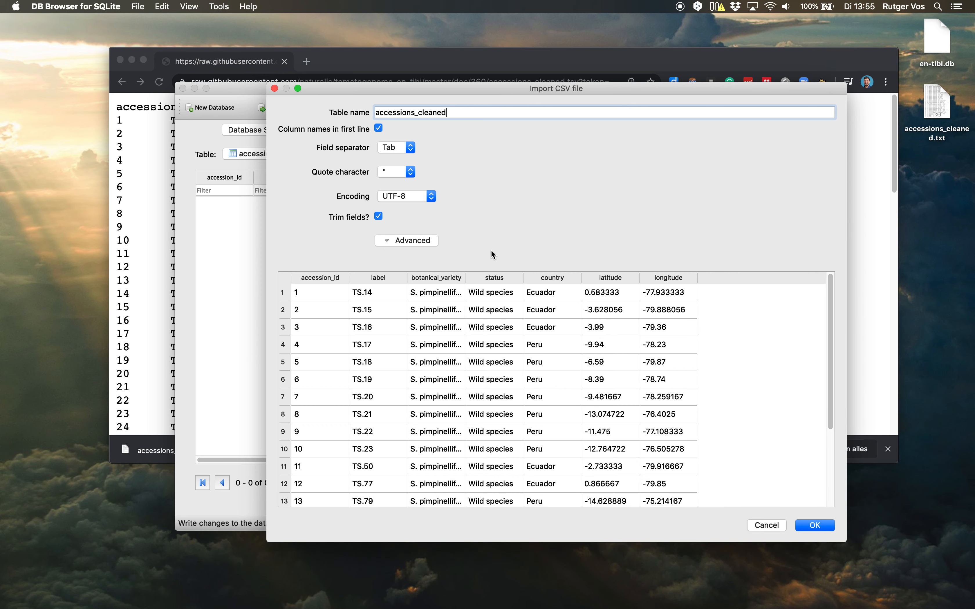
{"action": "left_click", "coordinate": [411, 148]}
{"action": "left_click", "coordinate": [482, 153]}
{"action": "left_click_drag", "start_coordinate": [414, 113], "coordinate": [487, 117]}
{"action": "key", "text": "BackSpace"}
{"action": "left_click_drag", "start_coordinate": [397, 85], "coordinate": [477, 85]}
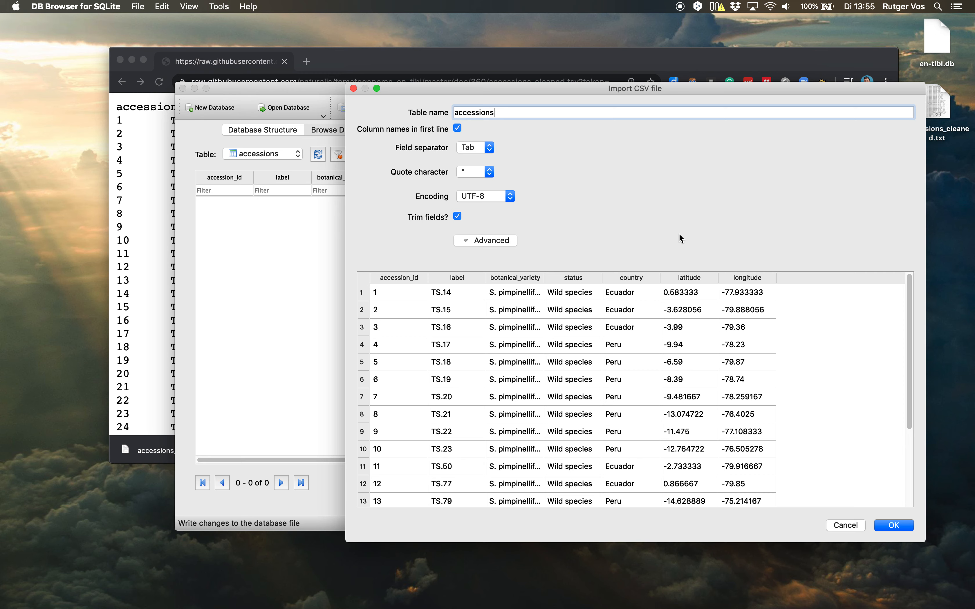
{"action": "left_click", "coordinate": [896, 525]}
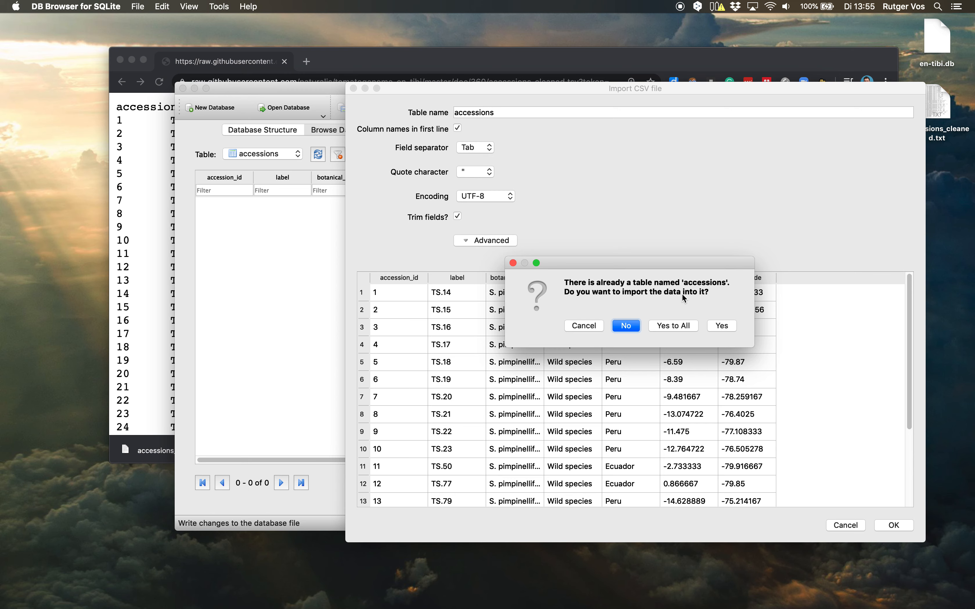
{"action": "left_click", "coordinate": [731, 325]}
{"action": "left_click", "coordinate": [677, 326]}
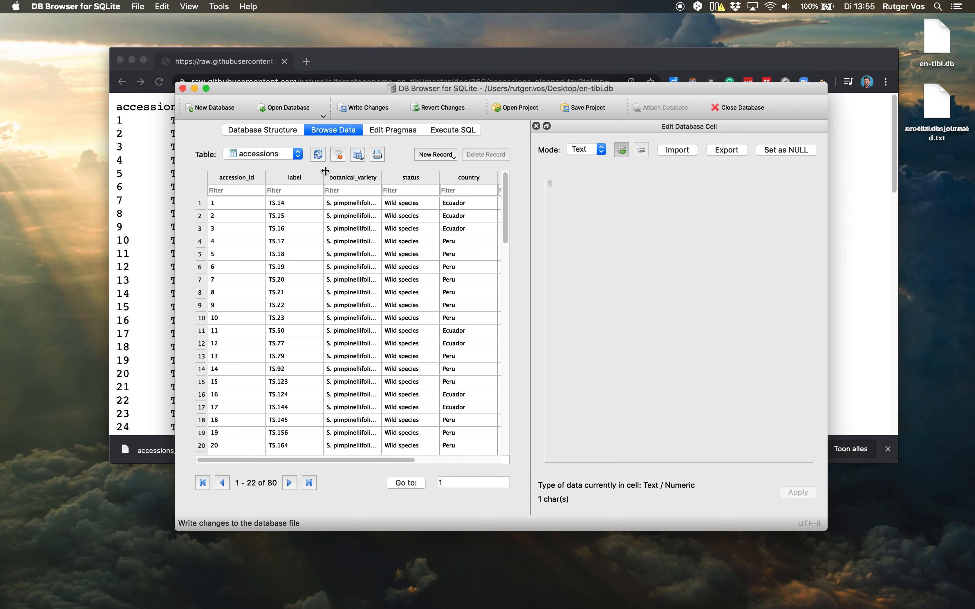
Show the snps table's data and write the pending changes to the database.
{"action": "left_click", "coordinate": [298, 154]}
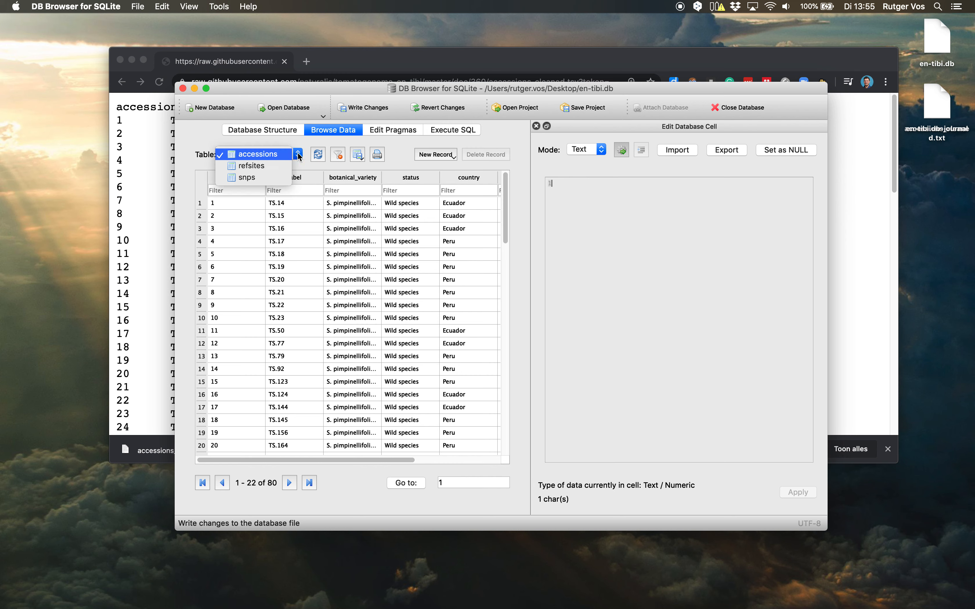
{"action": "left_click", "coordinate": [277, 178]}
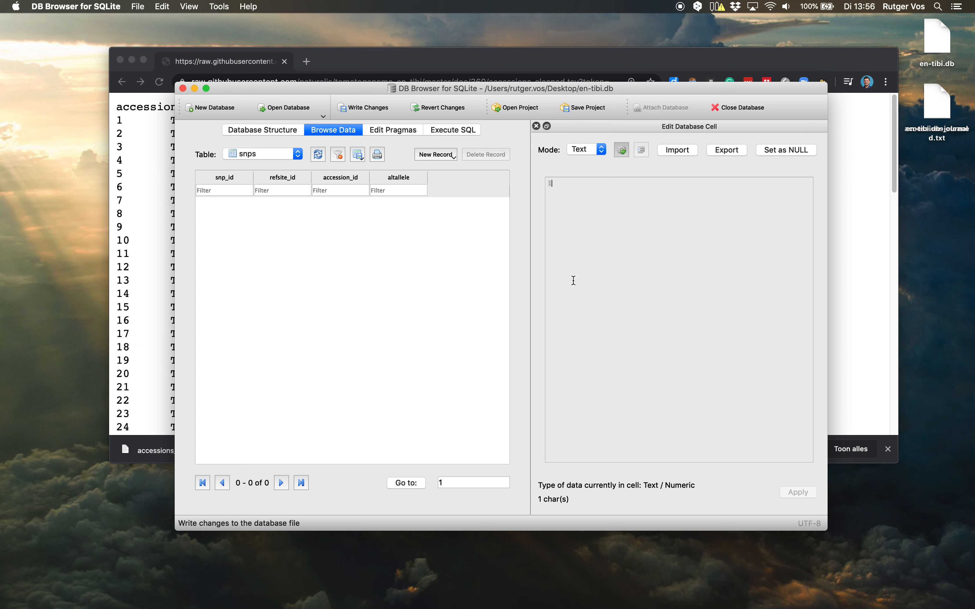
{"action": "left_click", "coordinate": [375, 112]}
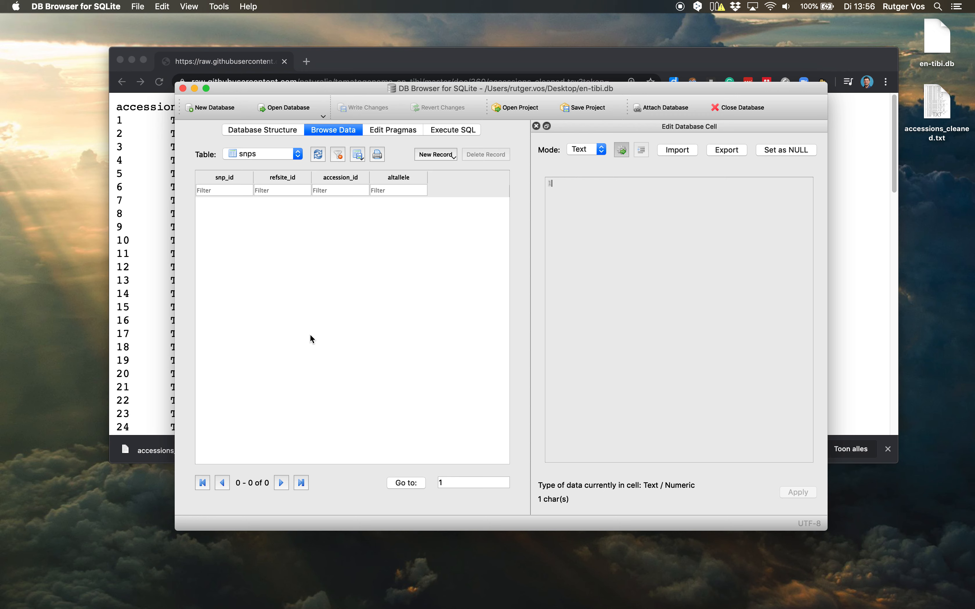
Show the data of the refsites table.
{"action": "left_click", "coordinate": [298, 154]}
{"action": "left_click", "coordinate": [268, 142]}
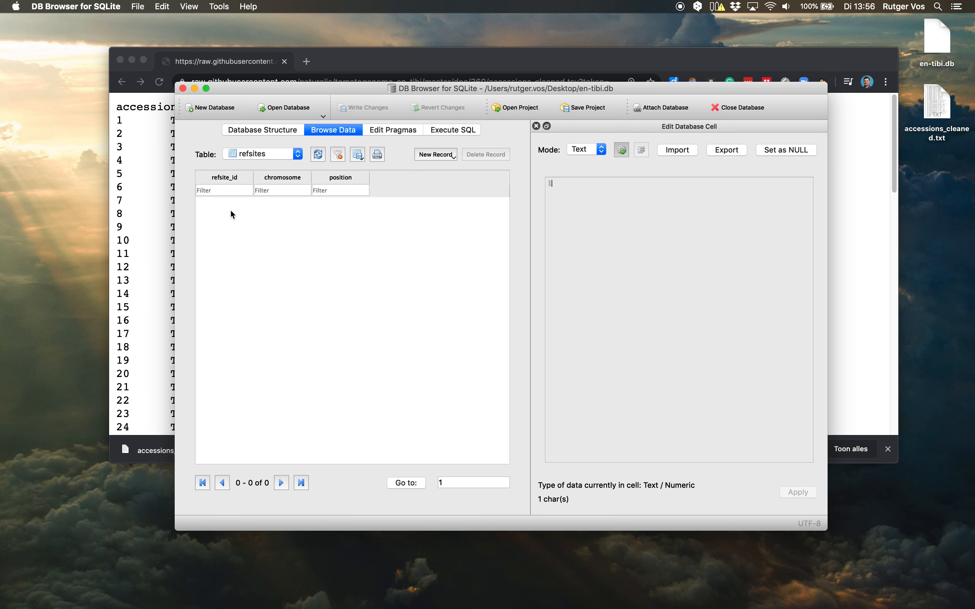